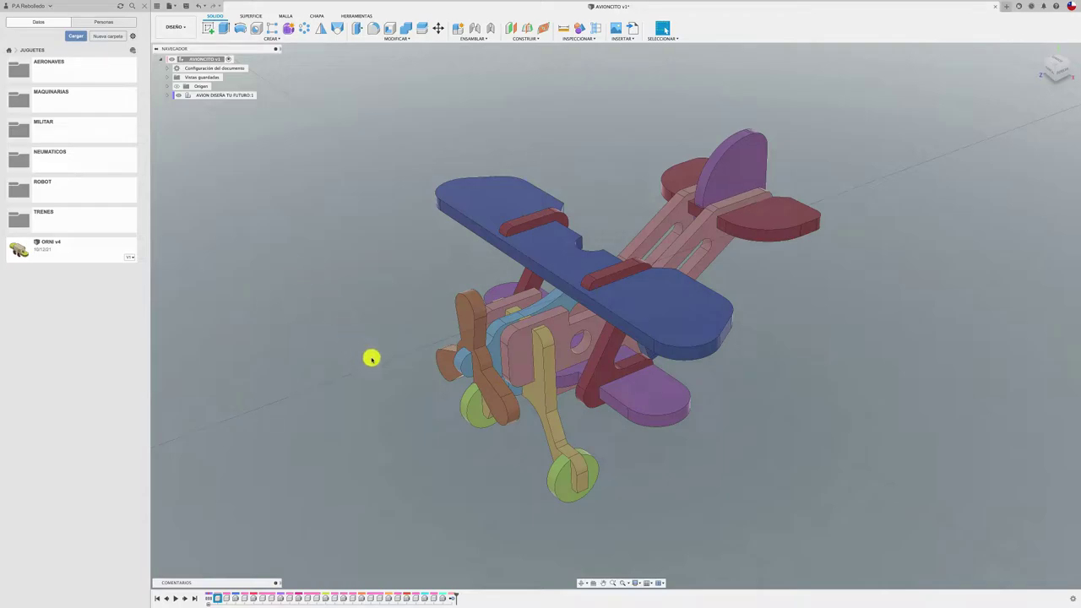
- Browse into AERONAVES > AVION in the Data panel and select the AVIONCITO design
click(88, 71)
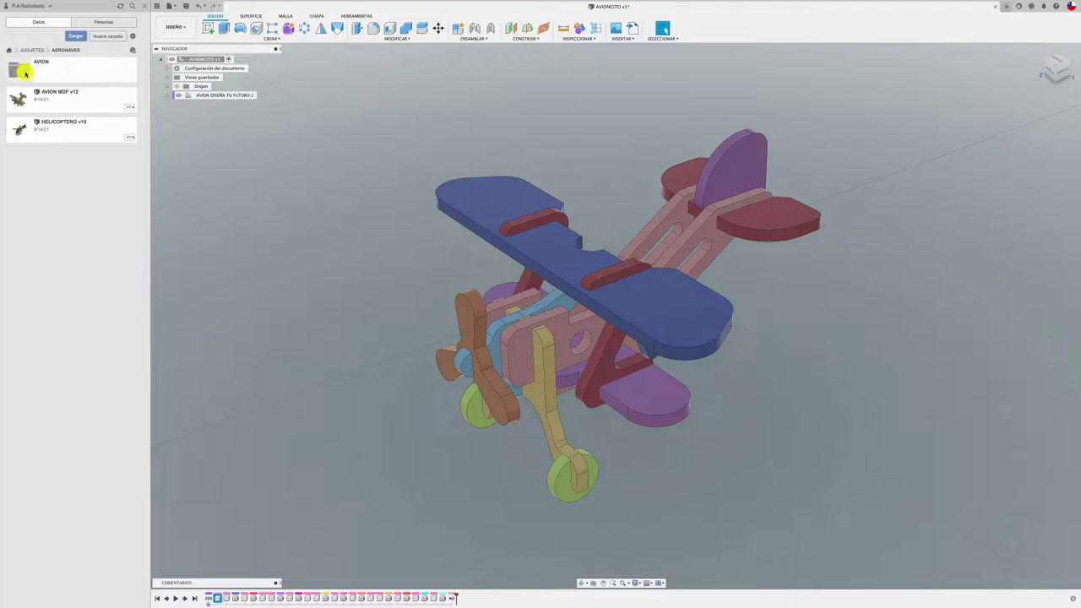
click(54, 69)
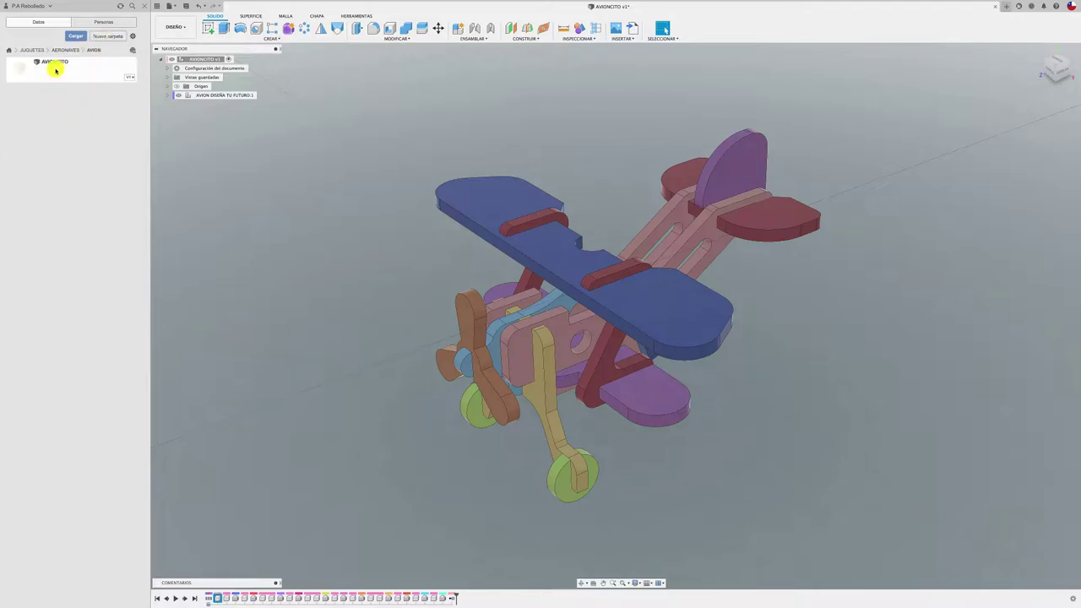
click(79, 75)
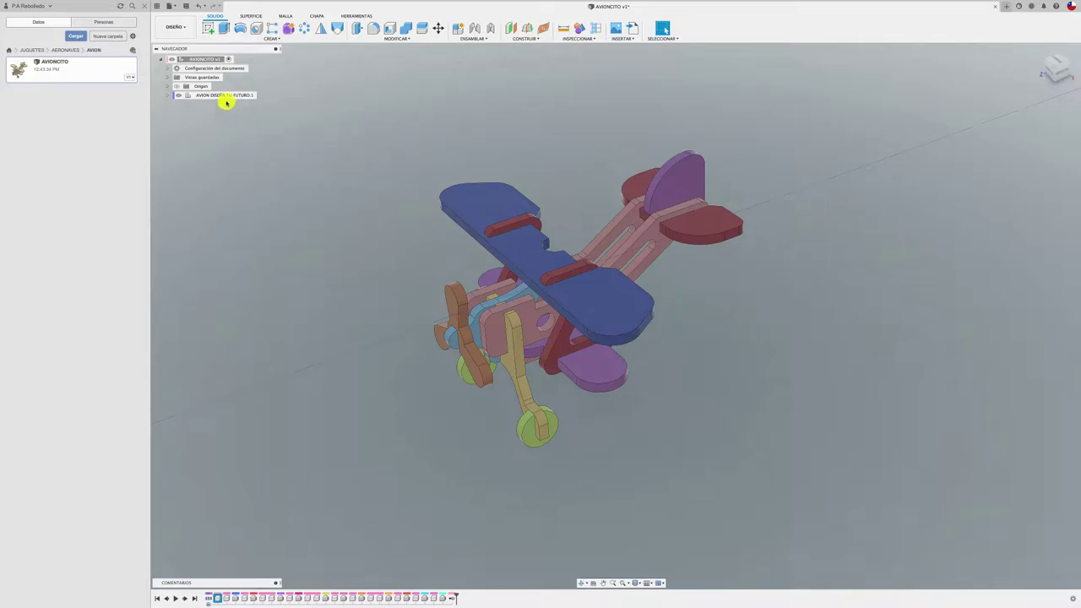
- Copy AVION DISEÑA TU FUTURO:1 and paste it into the assembly root
click(221, 96)
right_click(220, 95)
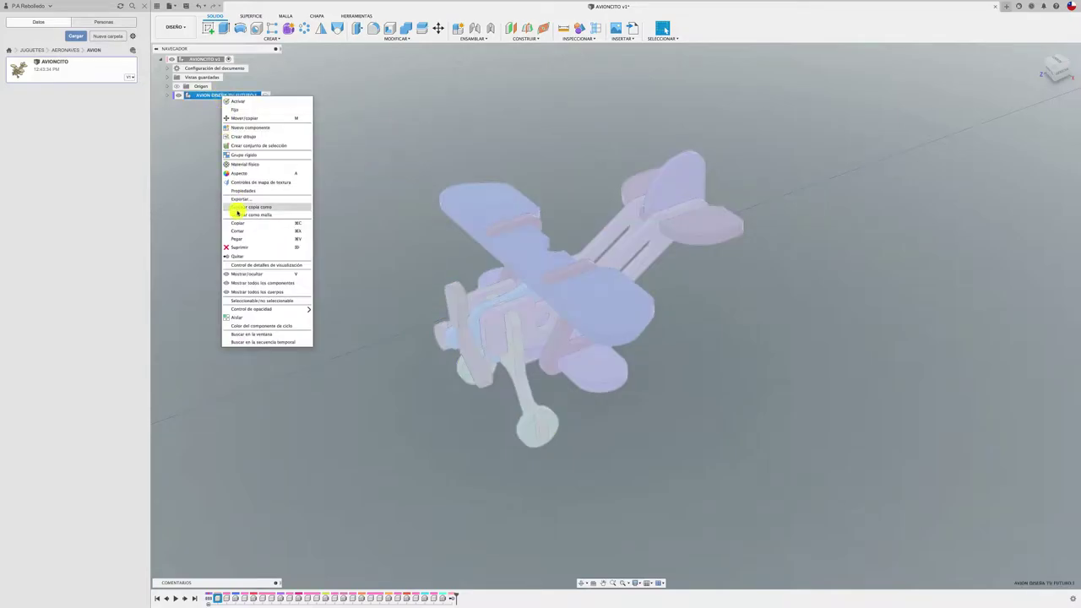
click(247, 223)
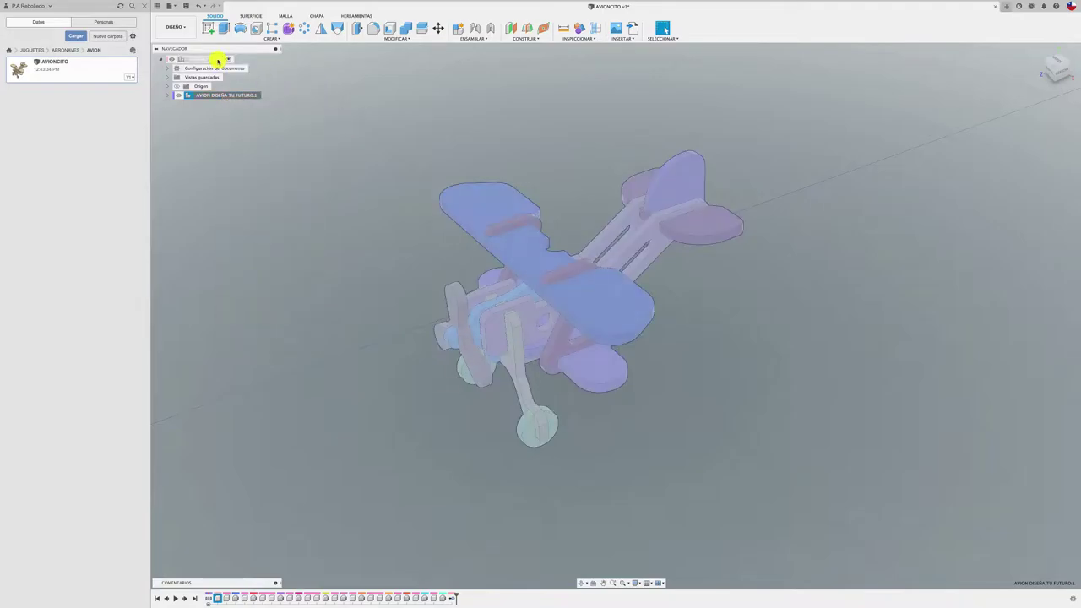
right_click(218, 59)
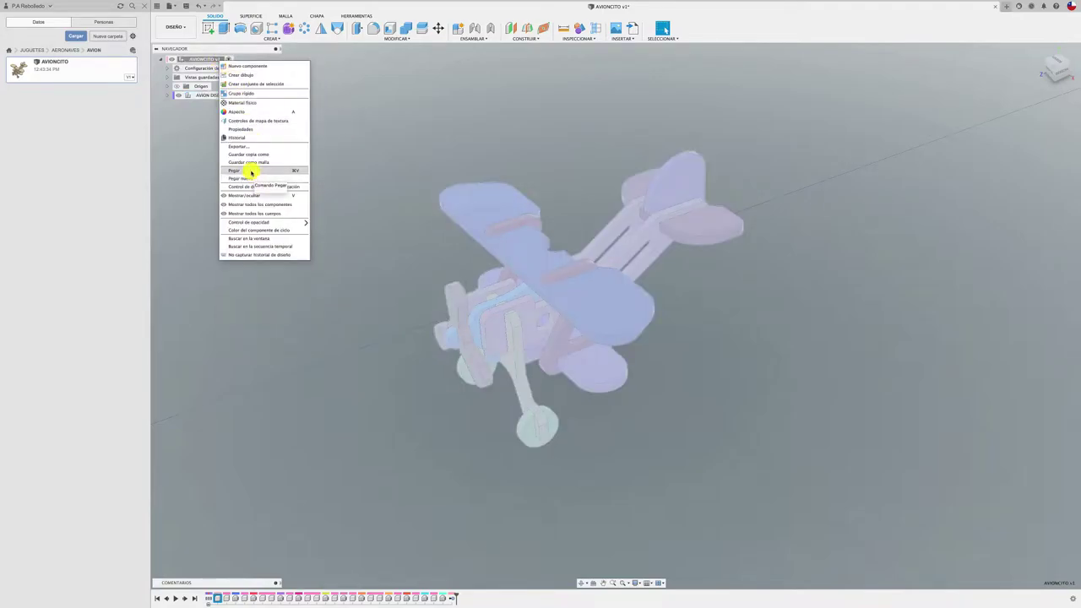
click(251, 173)
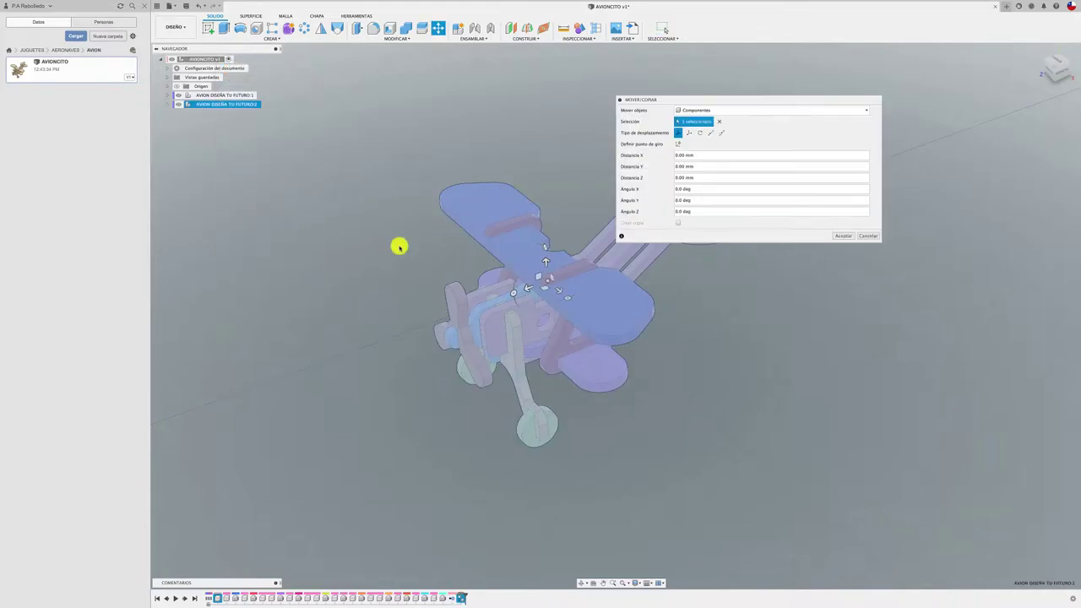
- Offset the pasted biplane -77.74 mm along X beside the original and confirm
drag(532, 290, 270, 352)
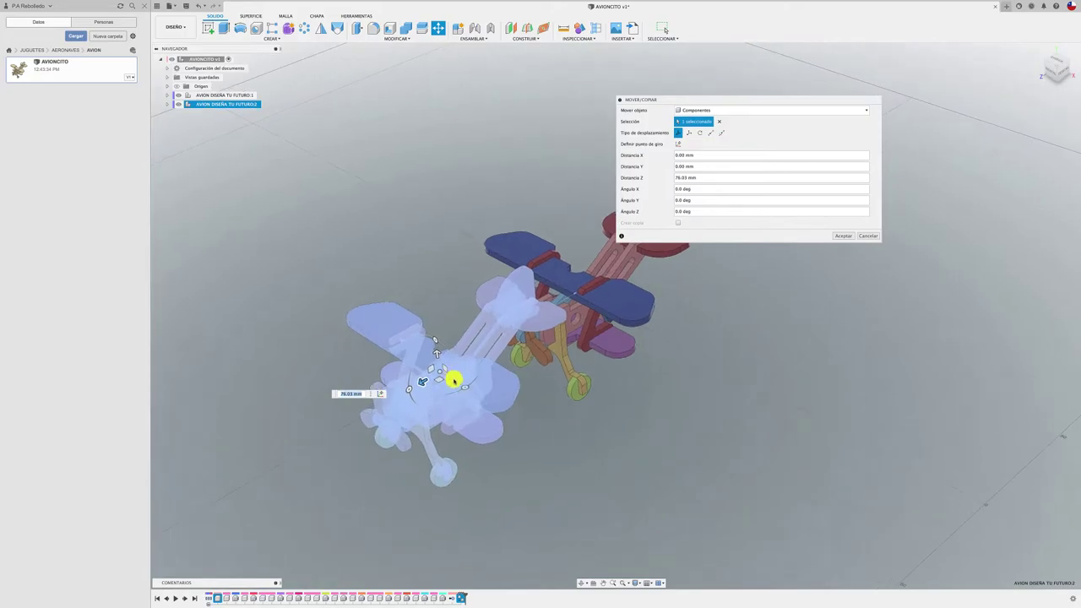
mouse_move(452, 375)
mouse_down()
mouse_move(374, 319)
mouse_move(321, 313)
mouse_up()
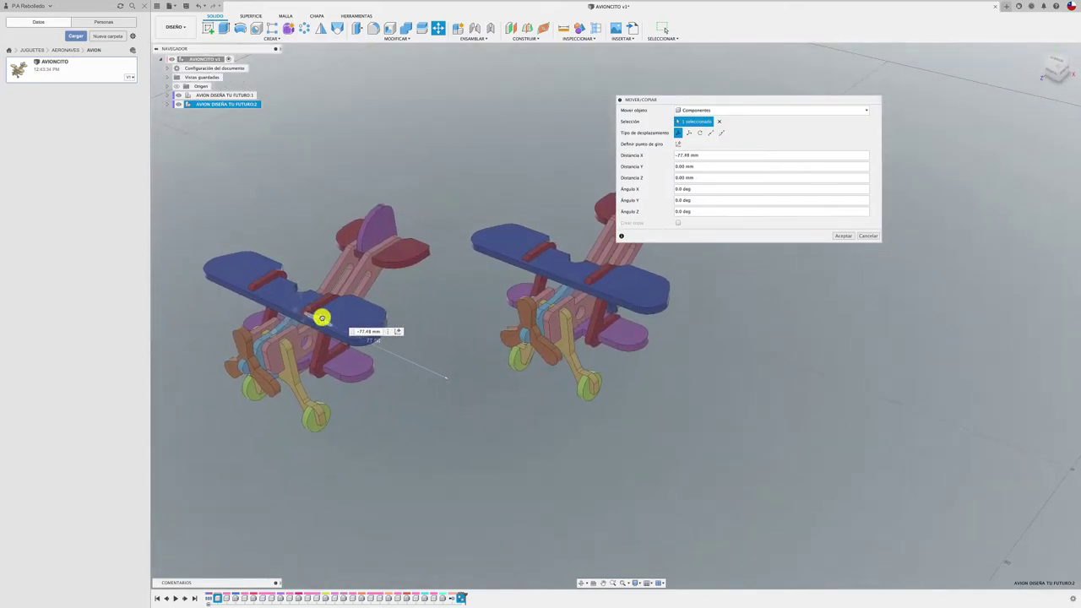
click(849, 237)
scroll(581, 161, up, 1)
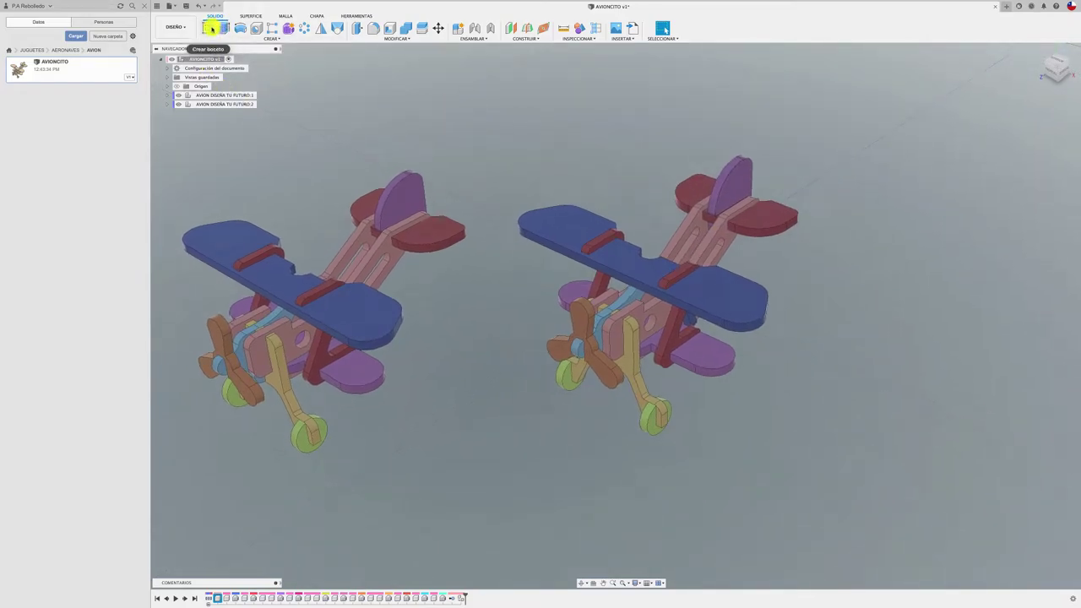
- Activate AVION DISEÑA TU FUTURO:2 and sketch a circle on its top wing face
double_click(228, 104)
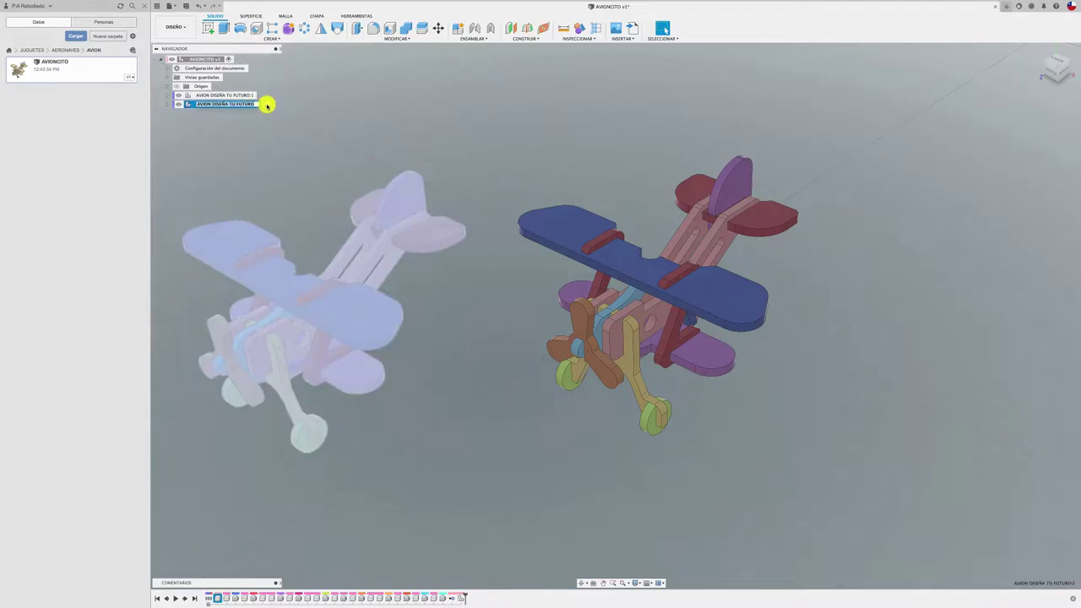
click(264, 104)
click(209, 27)
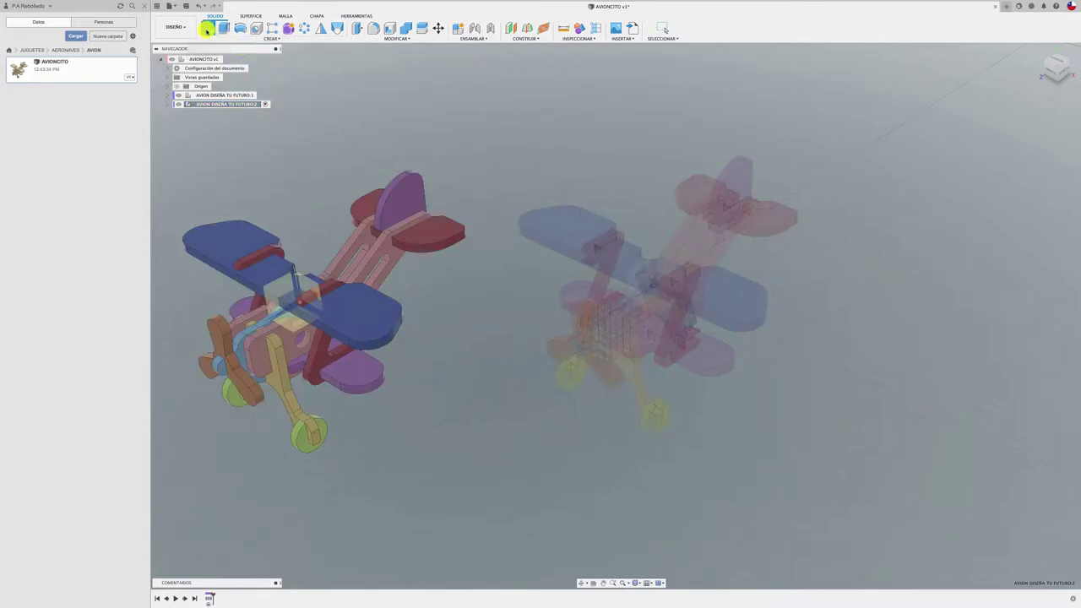
click(365, 322)
click(241, 28)
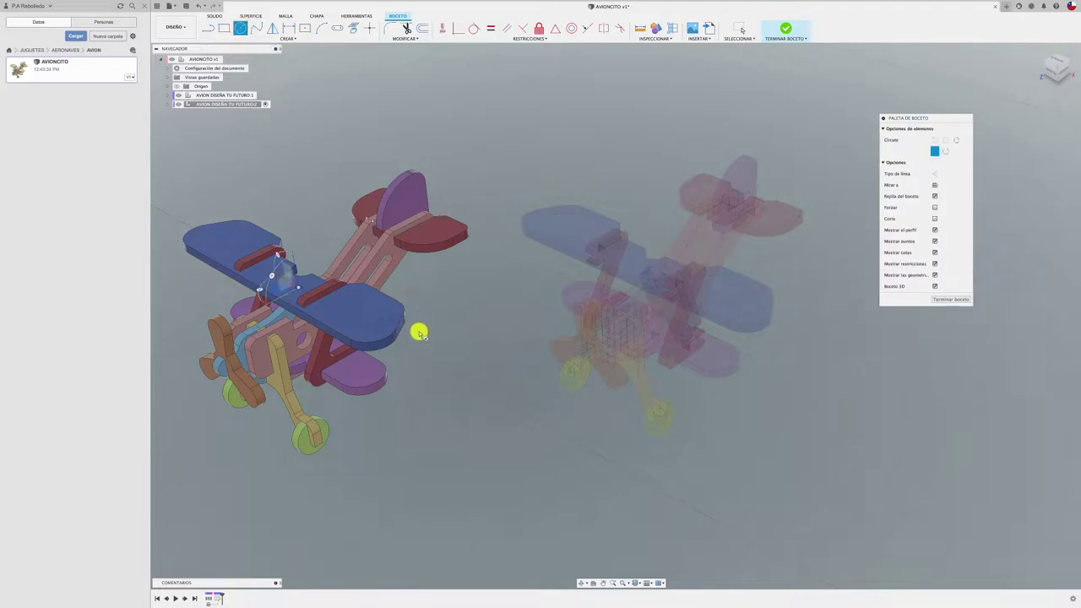
click(366, 315)
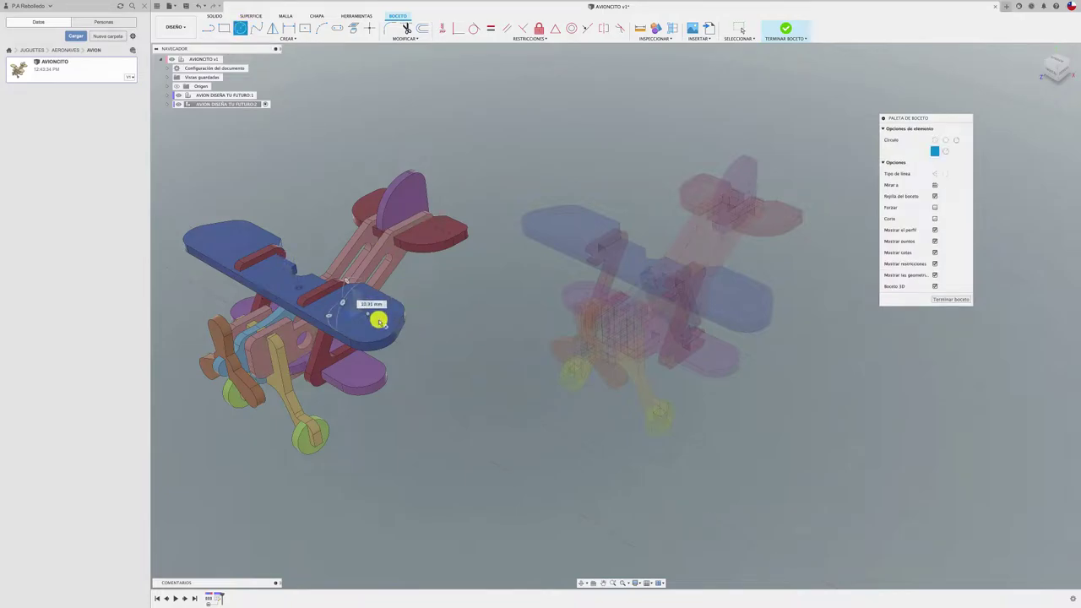
click(380, 322)
- Cancel the extrusion, finish the sketch, and hide Boceto1 in the Bocetos folder
key(e)
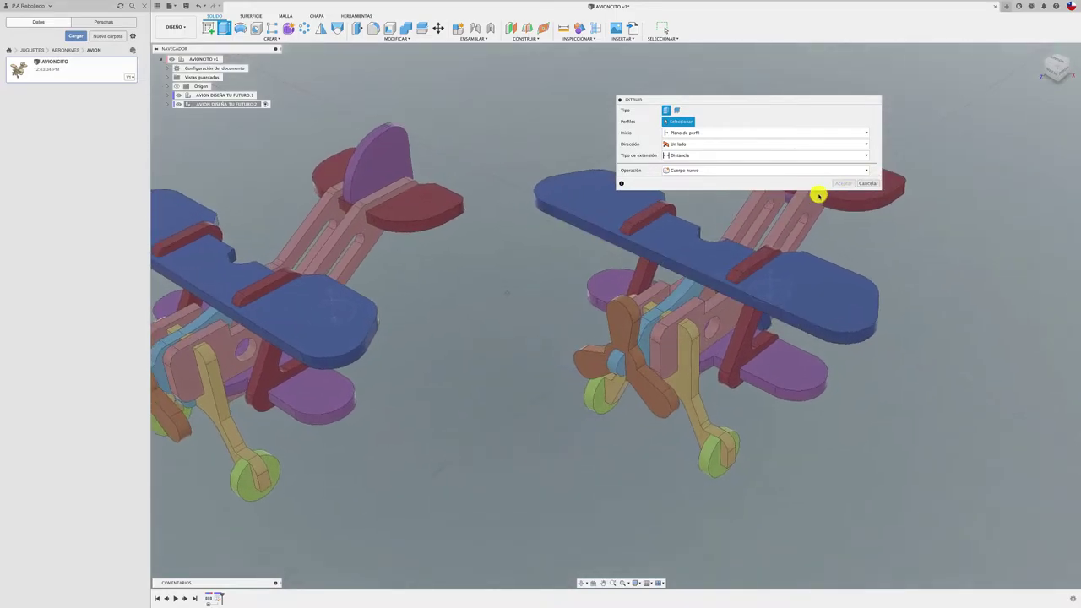
click(878, 182)
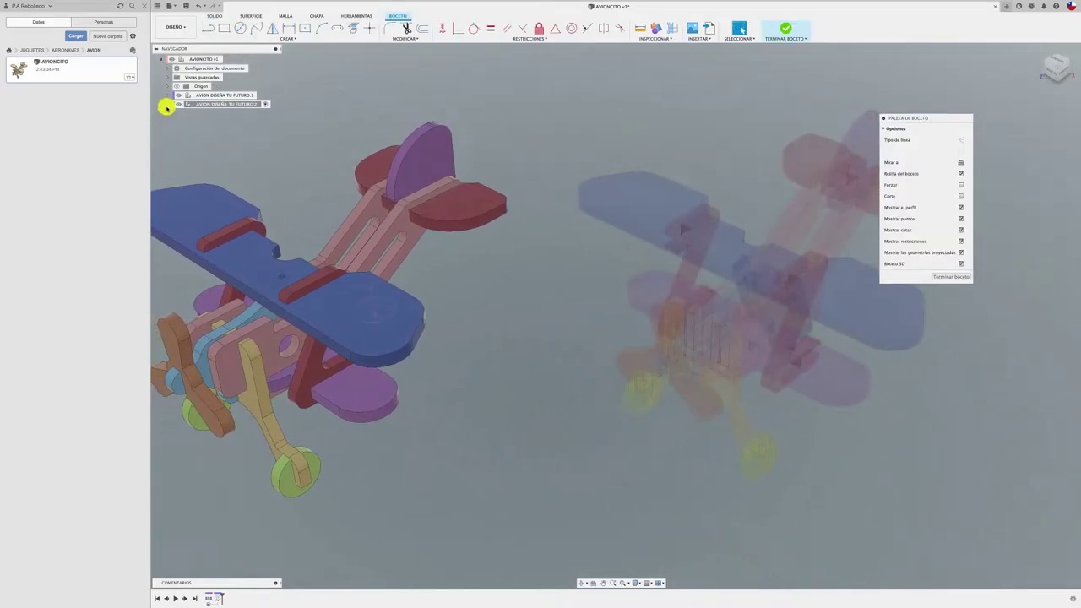
click(168, 105)
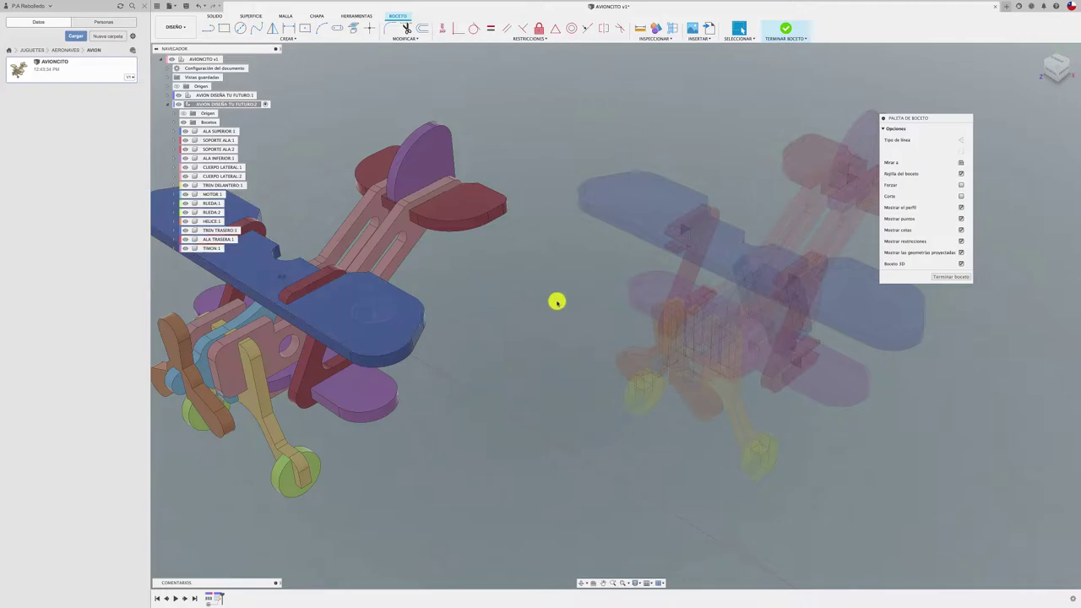
click(951, 277)
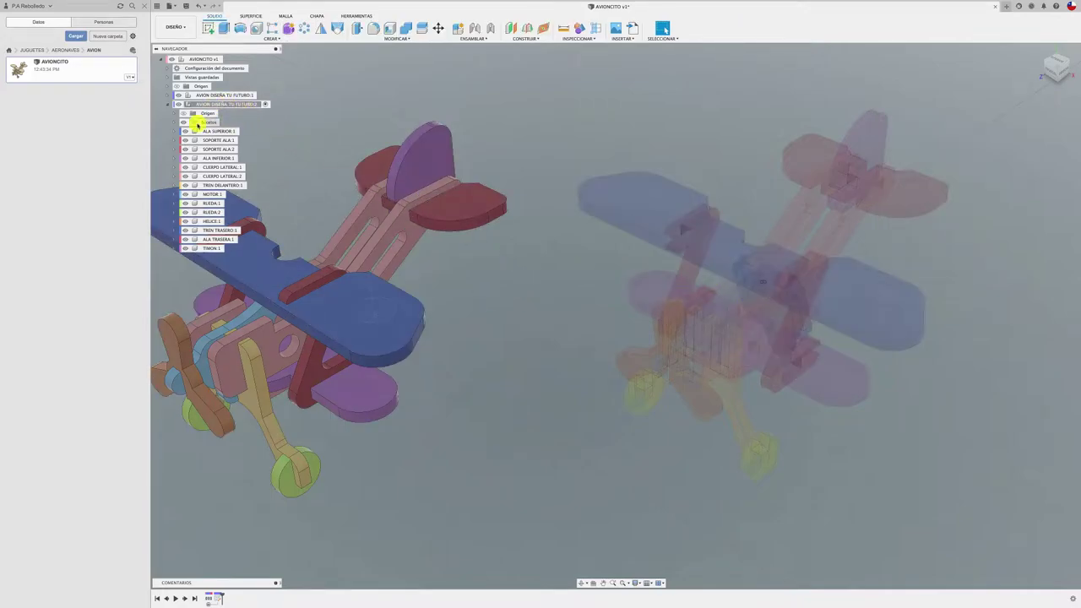
click(175, 122)
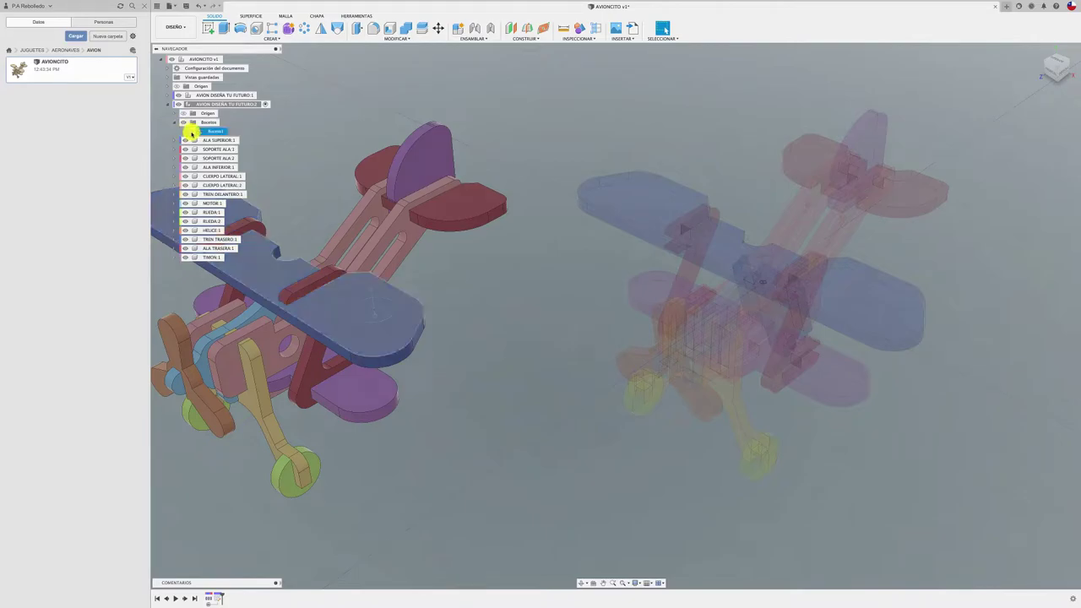
click(191, 132)
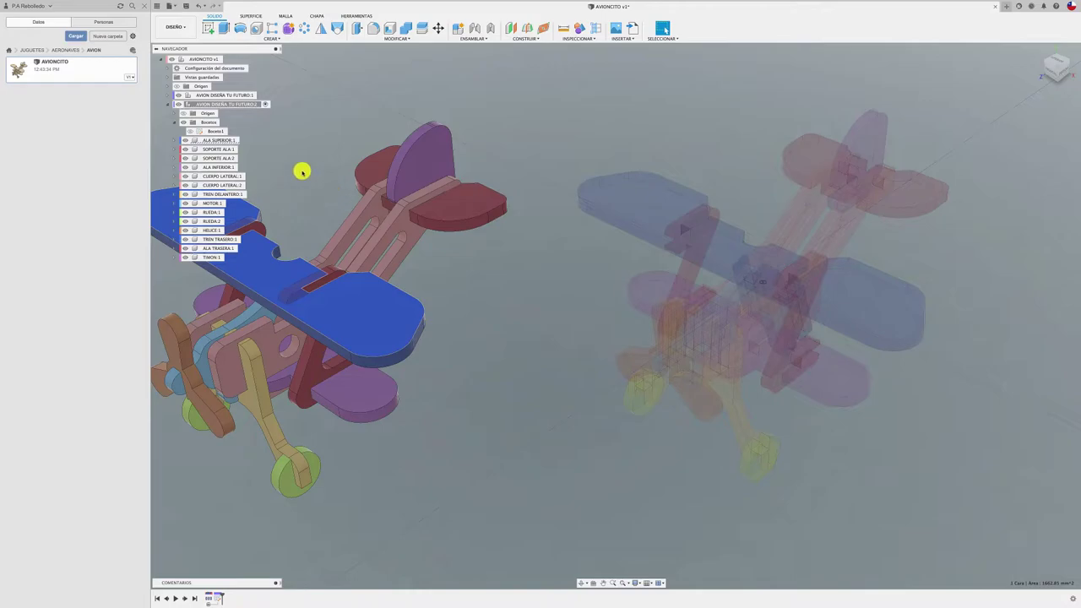
- Activate ALA SUPERIOR:1 and sketch a circle on the top wing's upper face
click(226, 143)
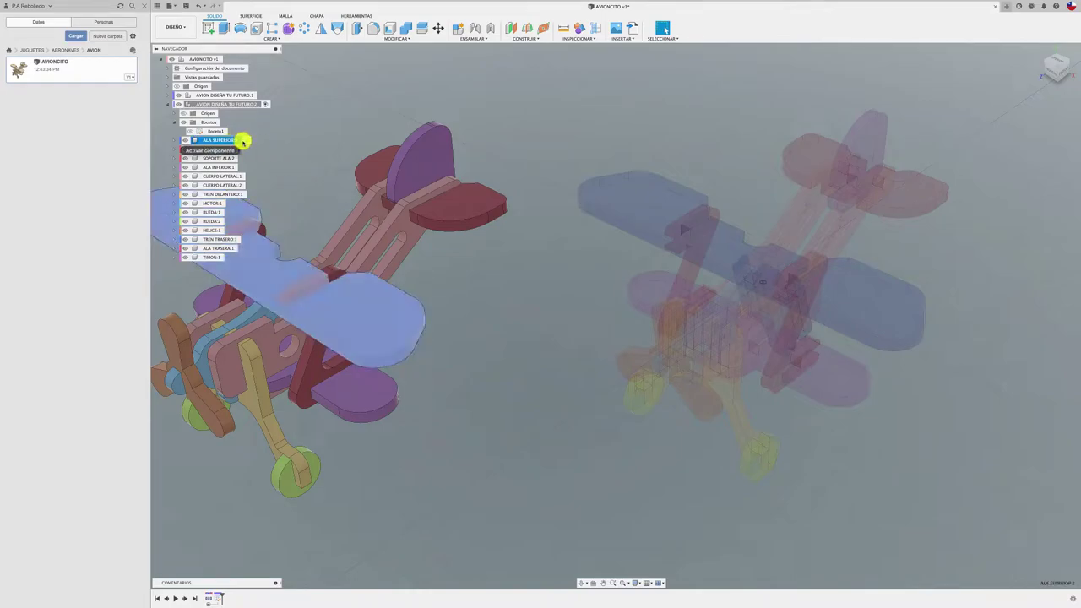
click(244, 142)
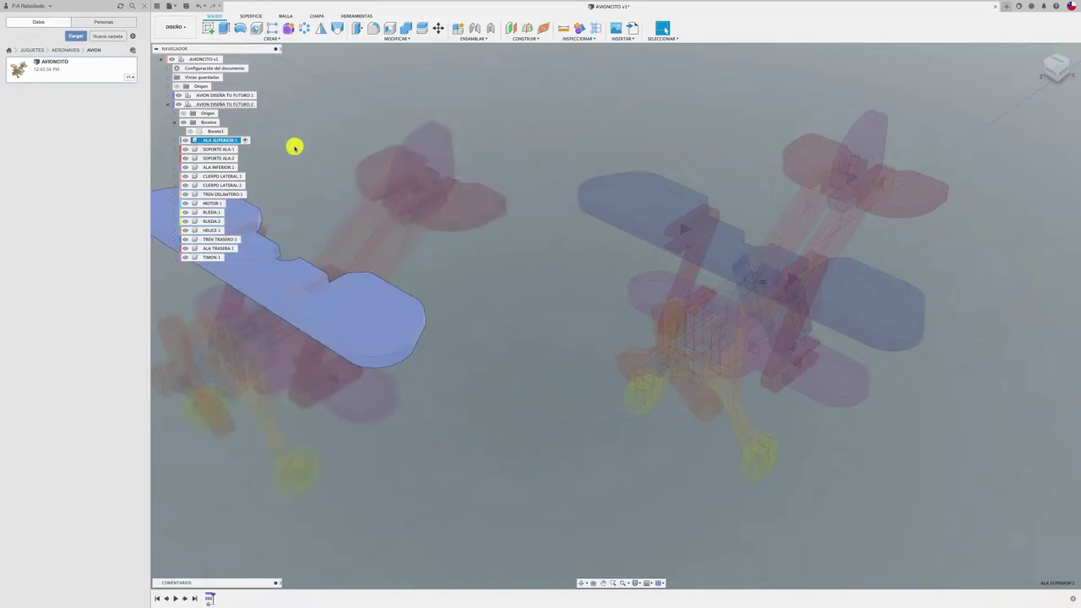
click(209, 27)
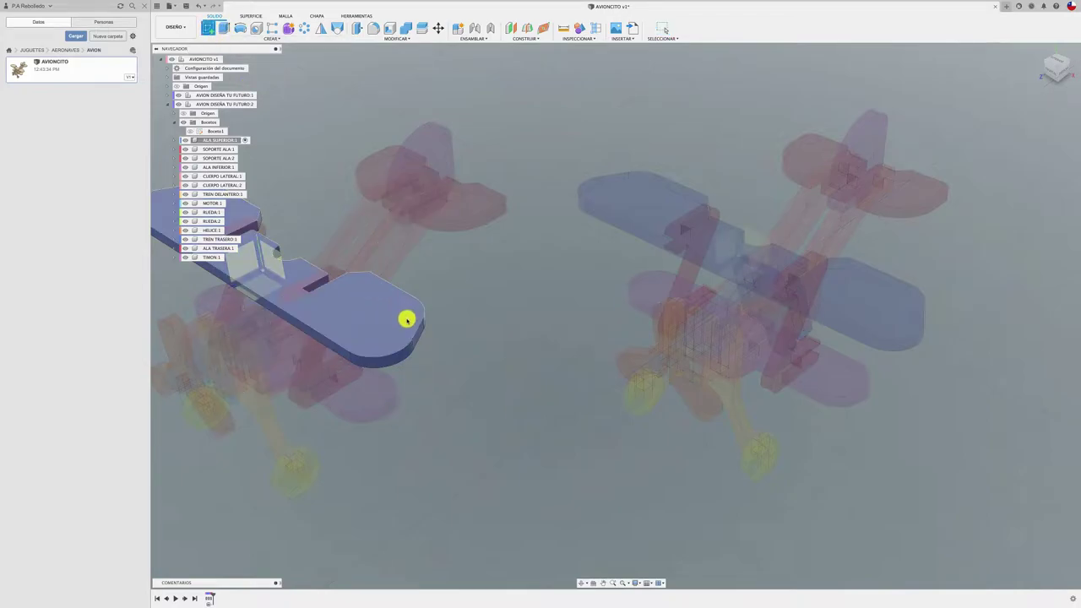
click(396, 321)
key(c)
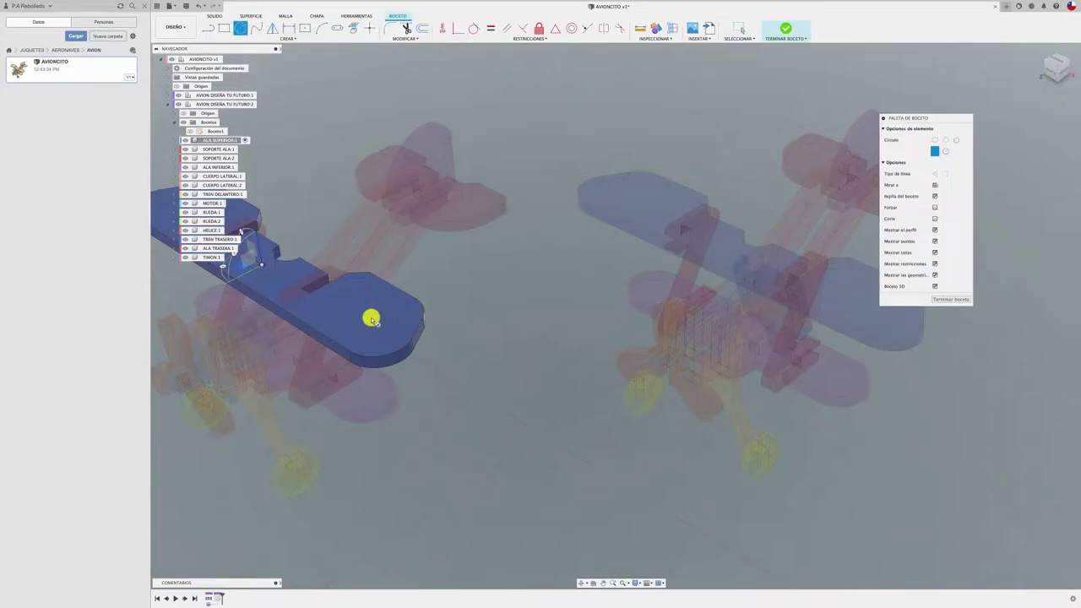
click(397, 330)
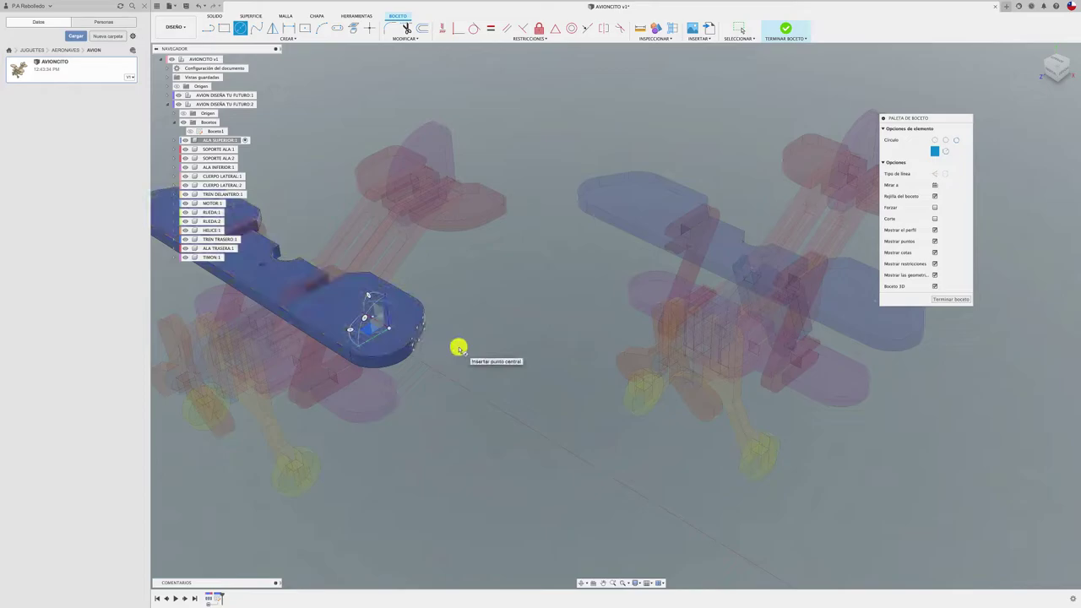
key(Escape)
- Extrude the circle -30.79 mm as a Cortar cut through the wing
key(e)
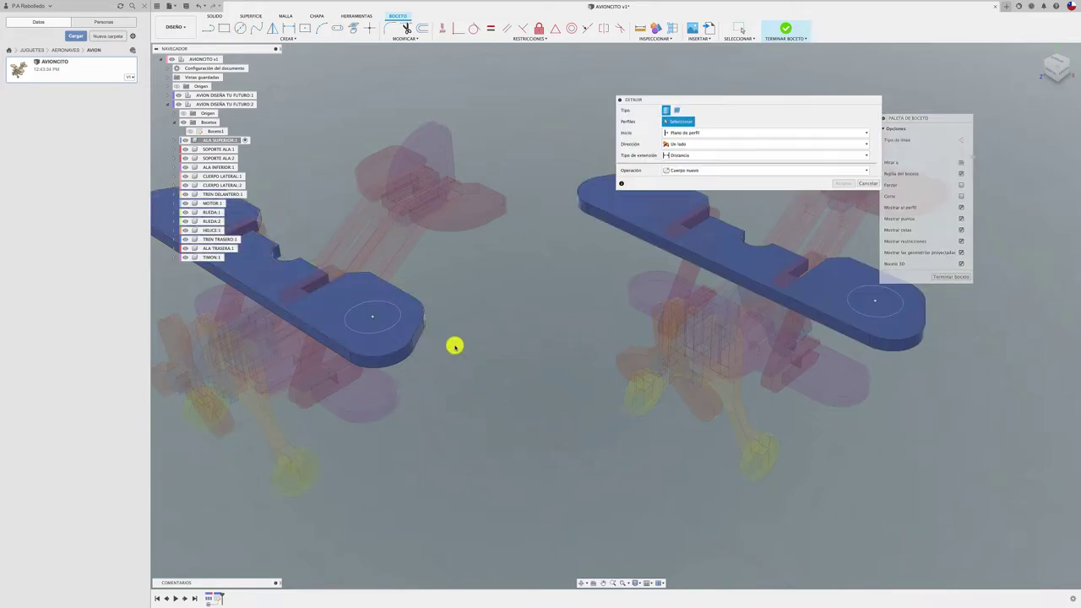
click(378, 314)
drag(372, 315, 390, 432)
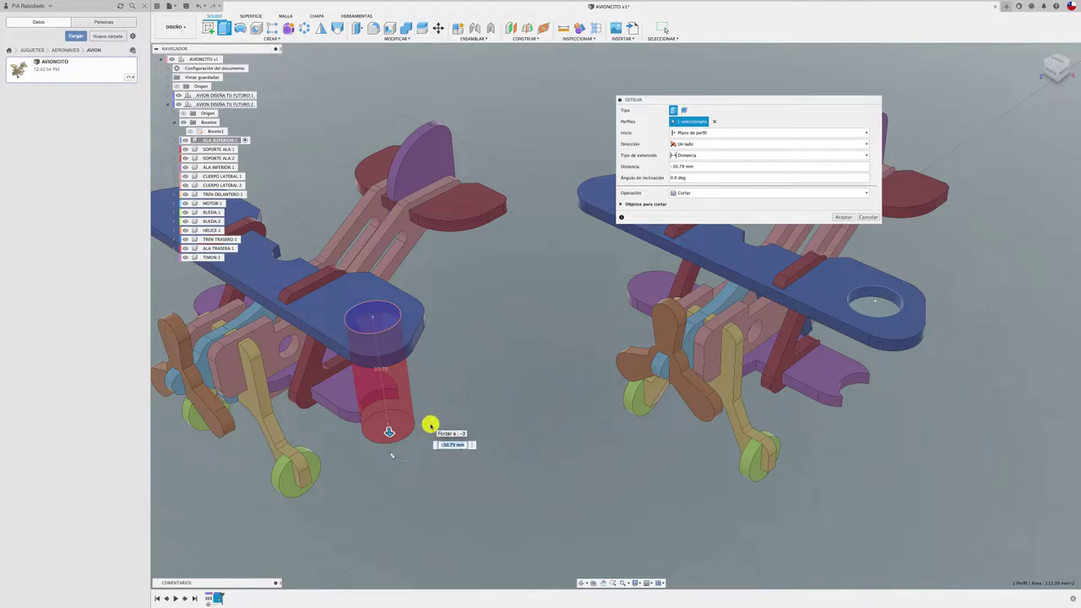
click(850, 222)
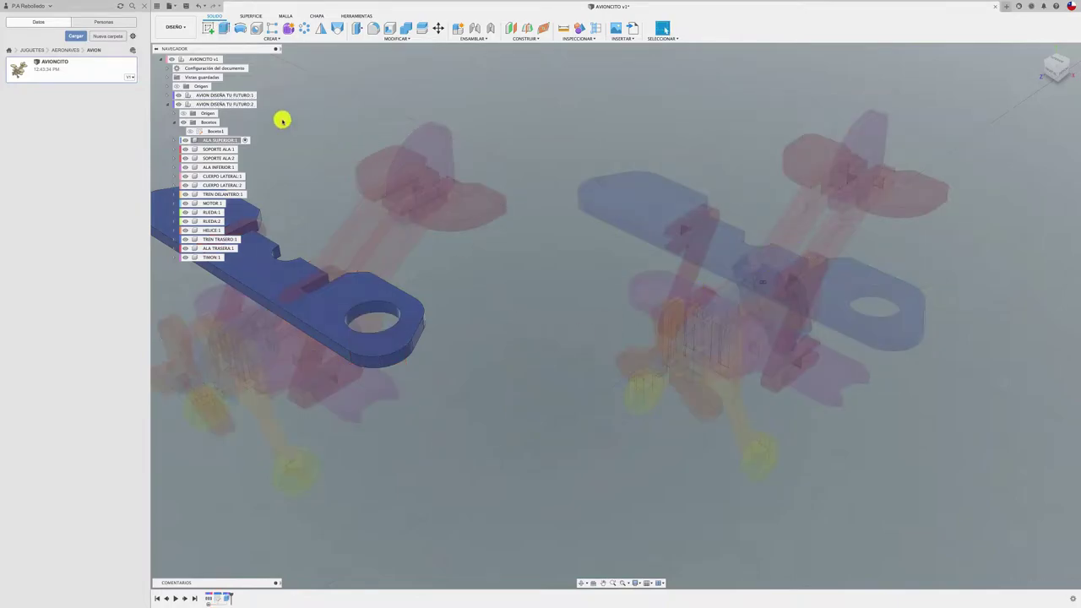
- Return to the top-level assembly, delete AVION DISEÑA TU FUTURO:2, and select AVION DISEÑA TU FUTURO:1
click(214, 61)
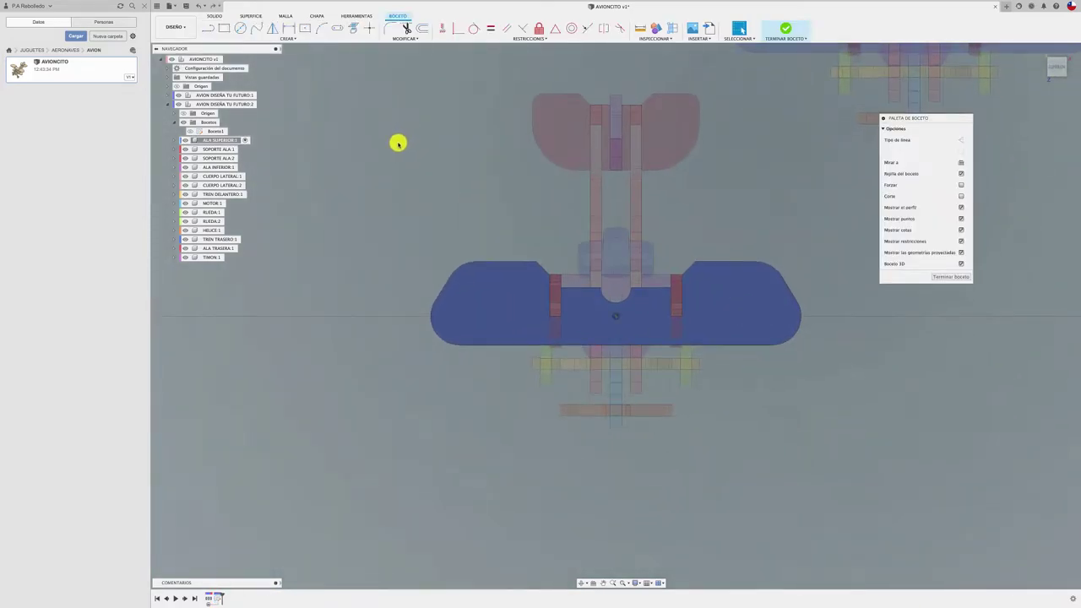
click(226, 59)
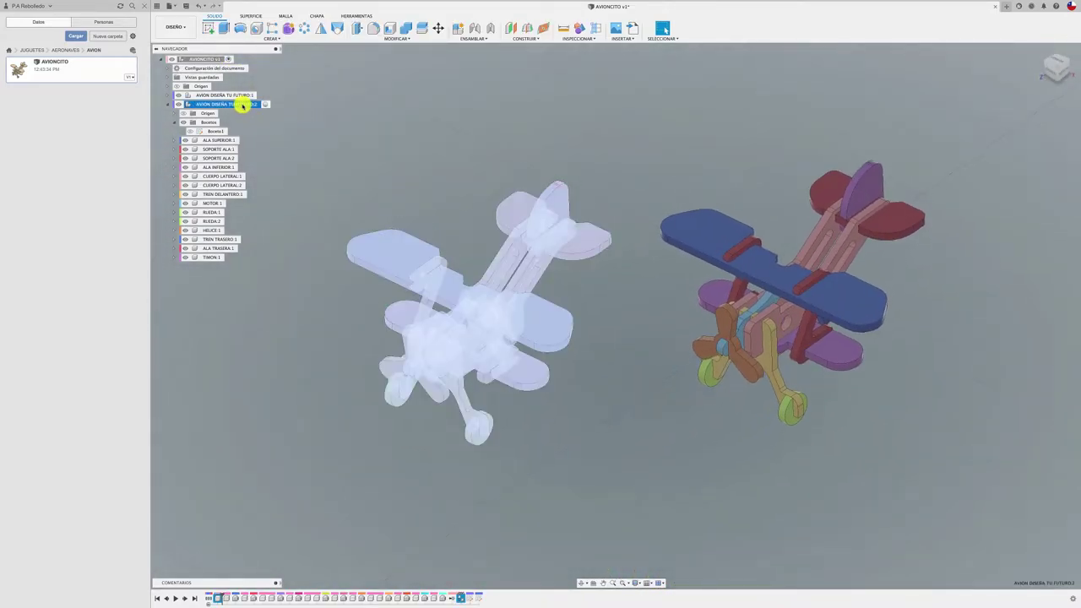
right_click(243, 104)
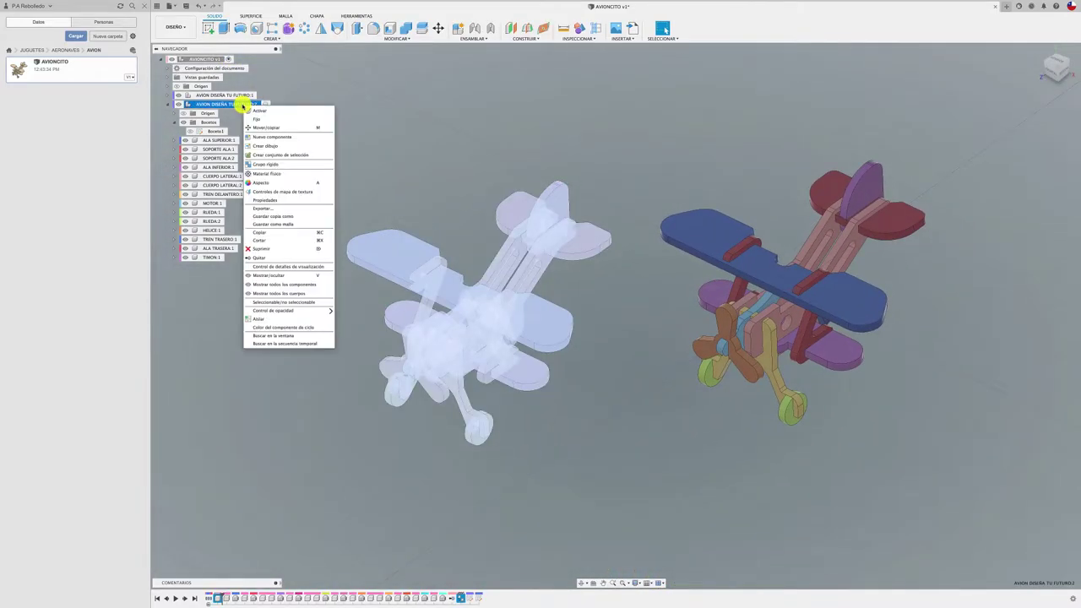
click(256, 261)
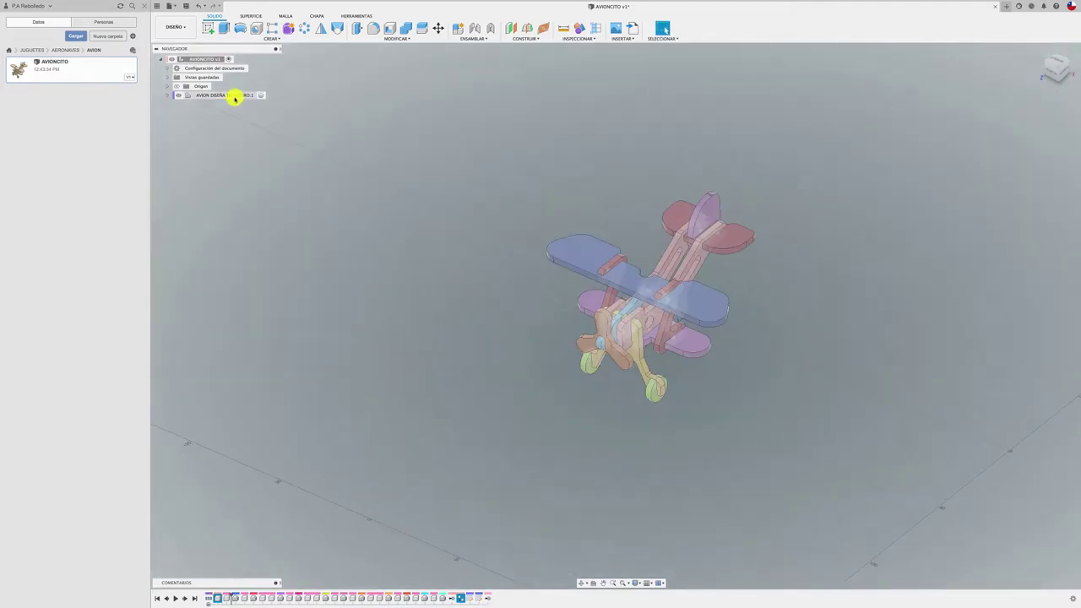
click(235, 98)
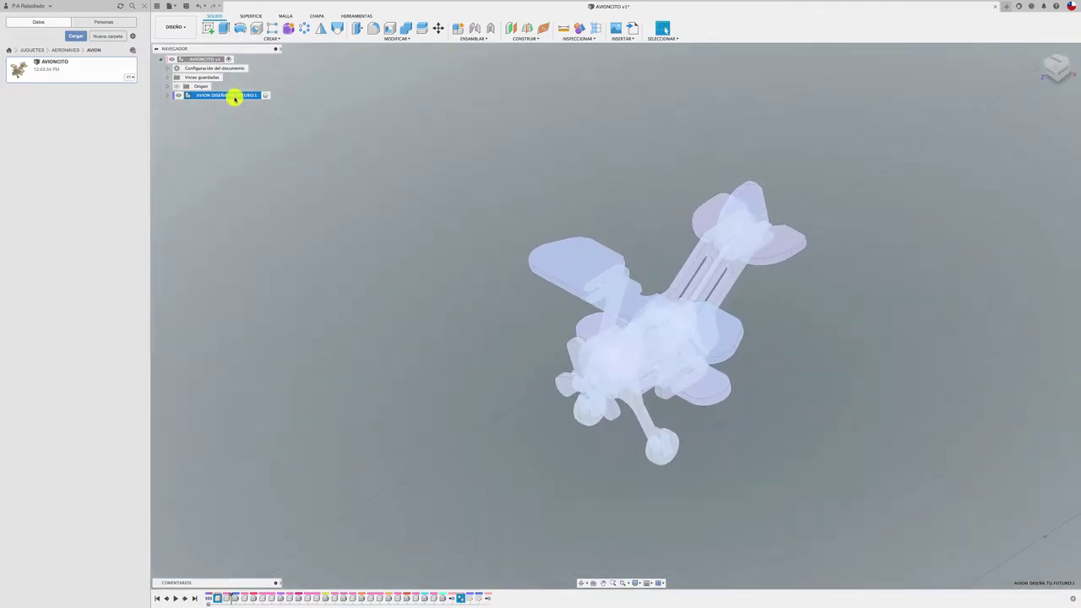
- Copy AVION DISEÑA TU FUTURO:1 and paste it into the top-level assembly
right_click(234, 98)
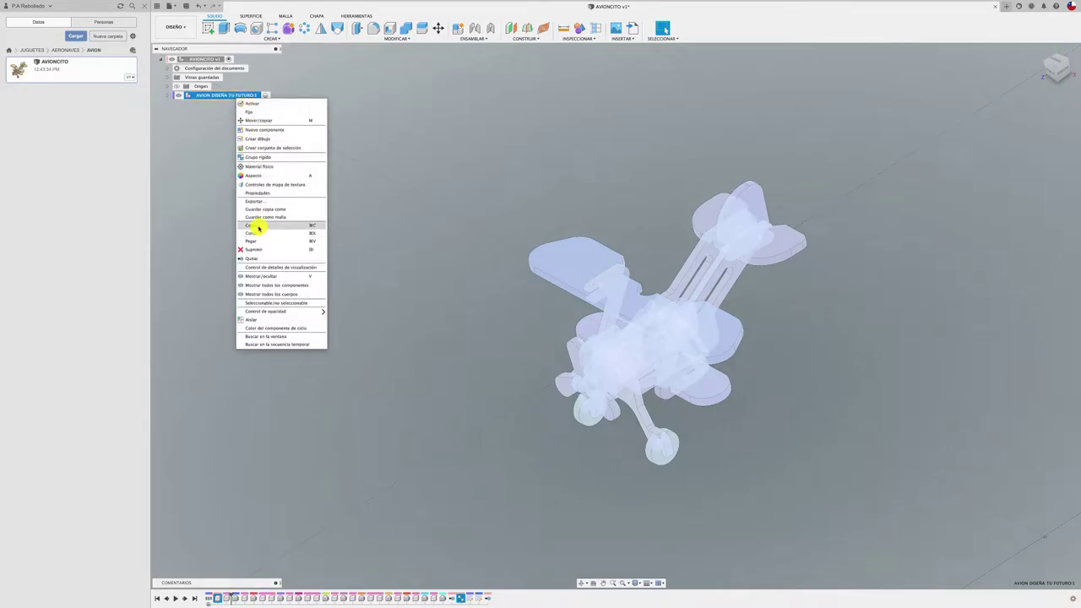
click(257, 226)
click(210, 60)
right_click(211, 60)
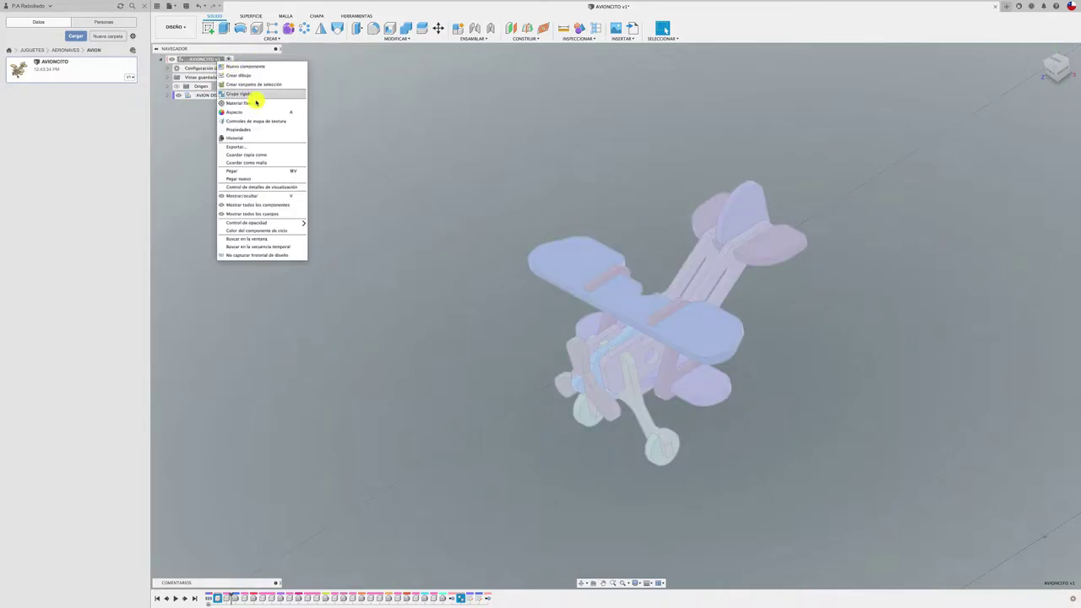
click(255, 179)
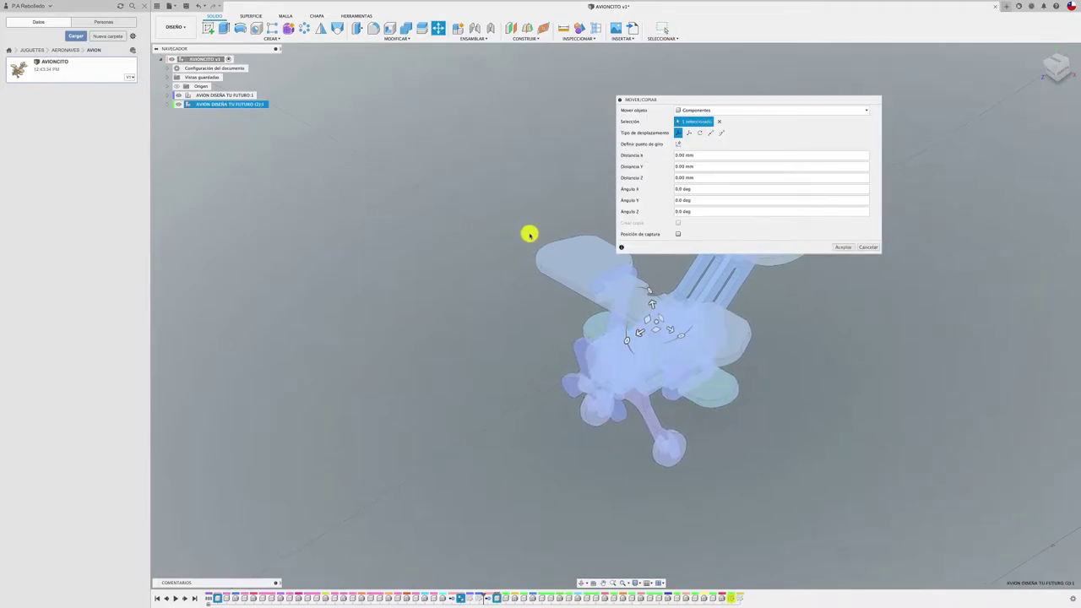
- Move the pasted biplane -71.85 mm along X beside the original and confirm
drag(634, 341, 402, 353)
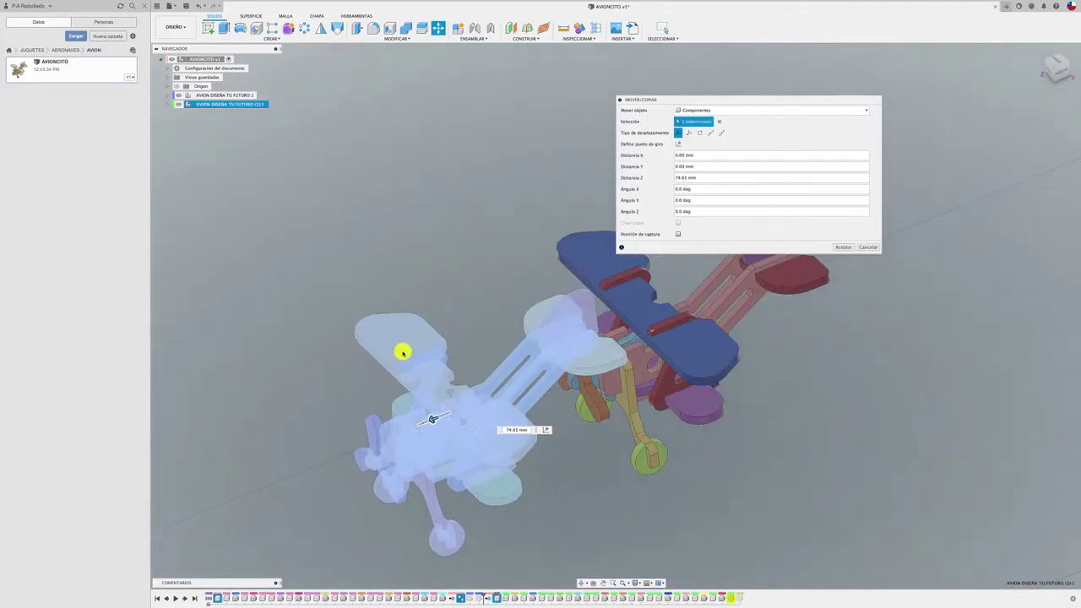
drag(449, 422, 355, 297)
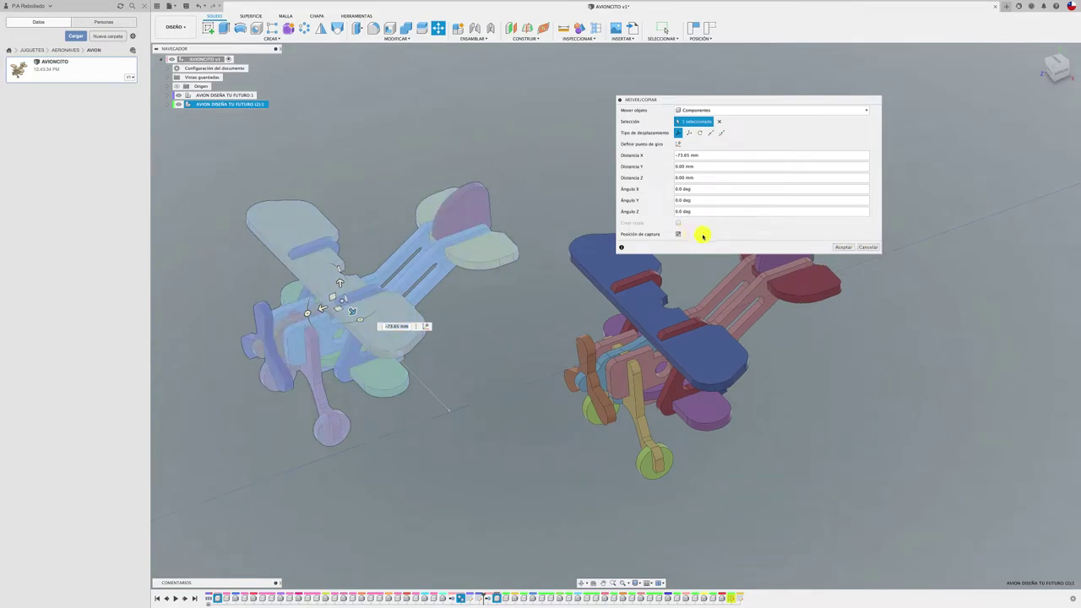
click(841, 248)
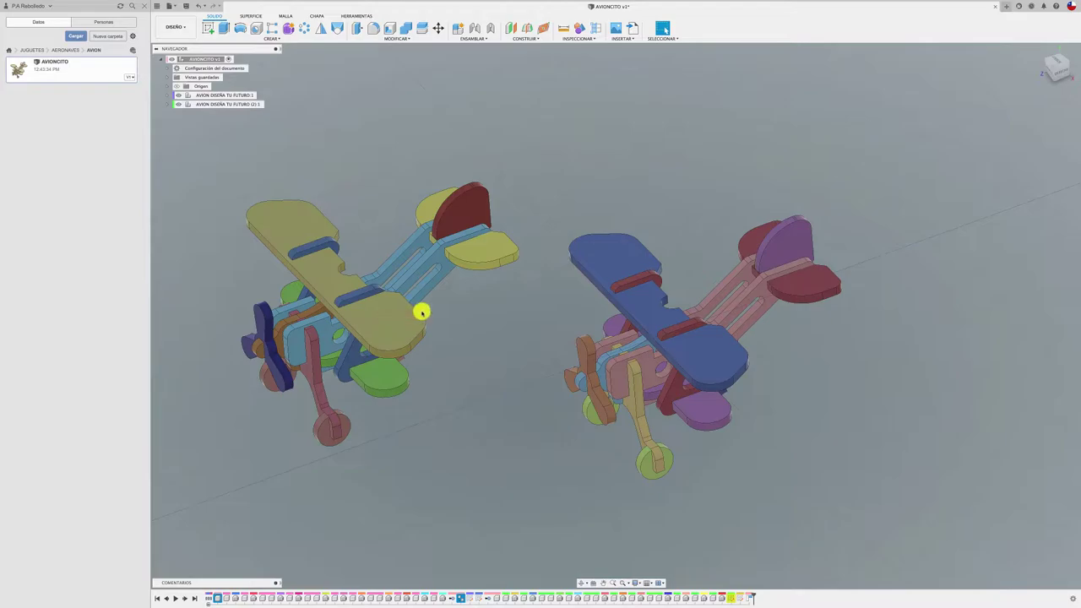
scroll(448, 307, up, 2)
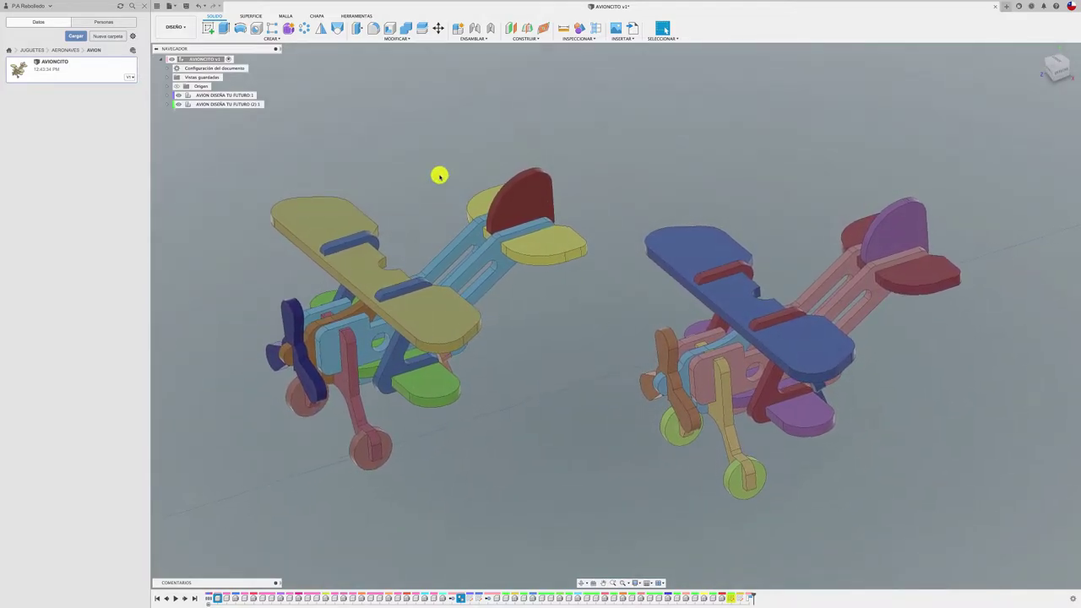
- Activate AVION DISEÑA TU FUTURO (2):1, expand it, and activate its upper wing ALA SUPERIOR (2):1
click(233, 105)
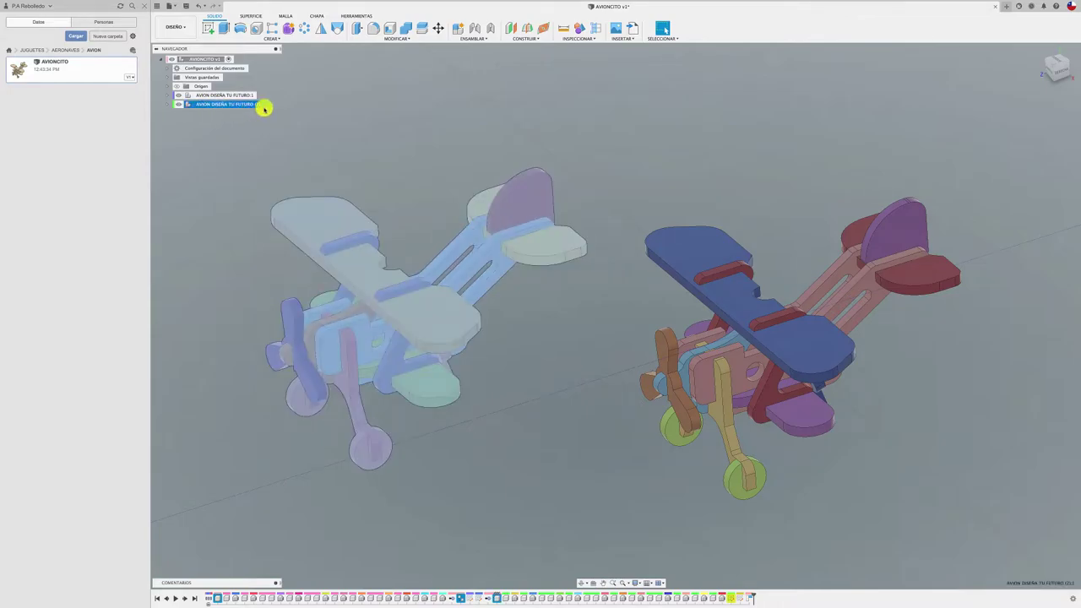
click(271, 105)
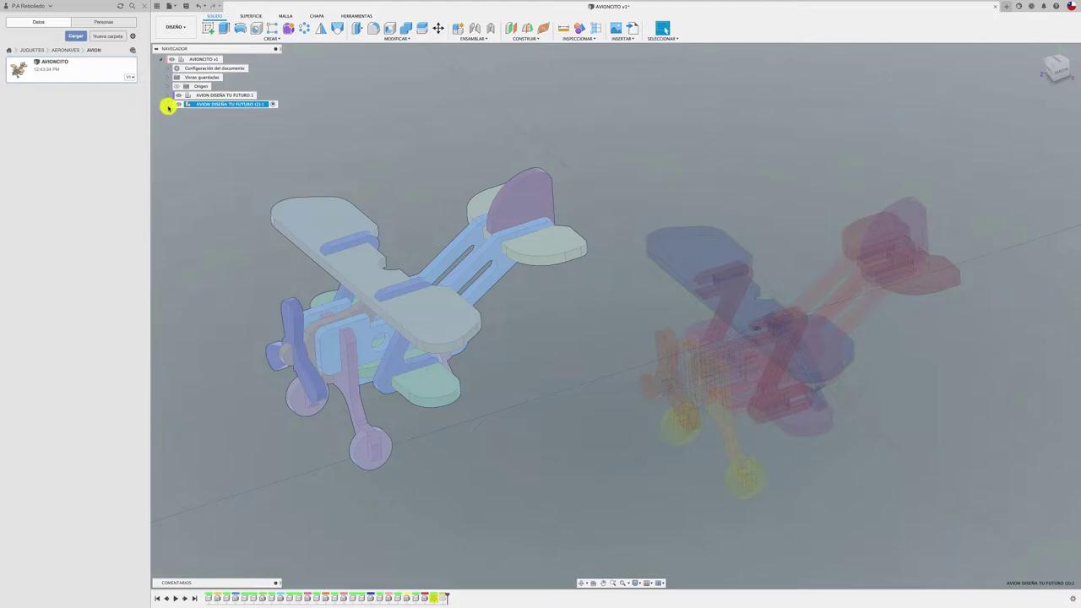
click(168, 105)
click(333, 217)
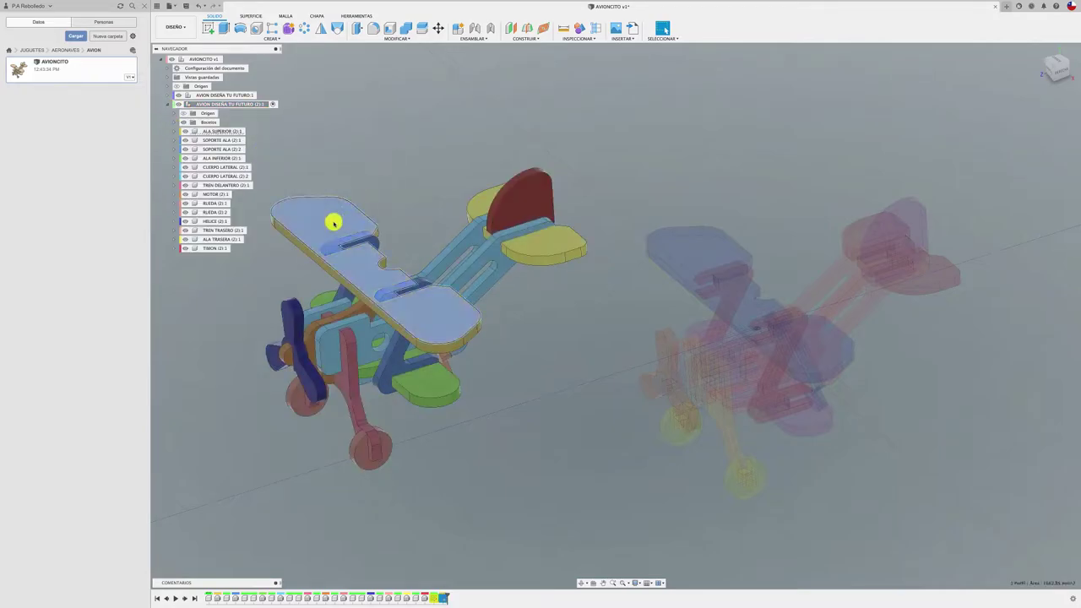
click(236, 133)
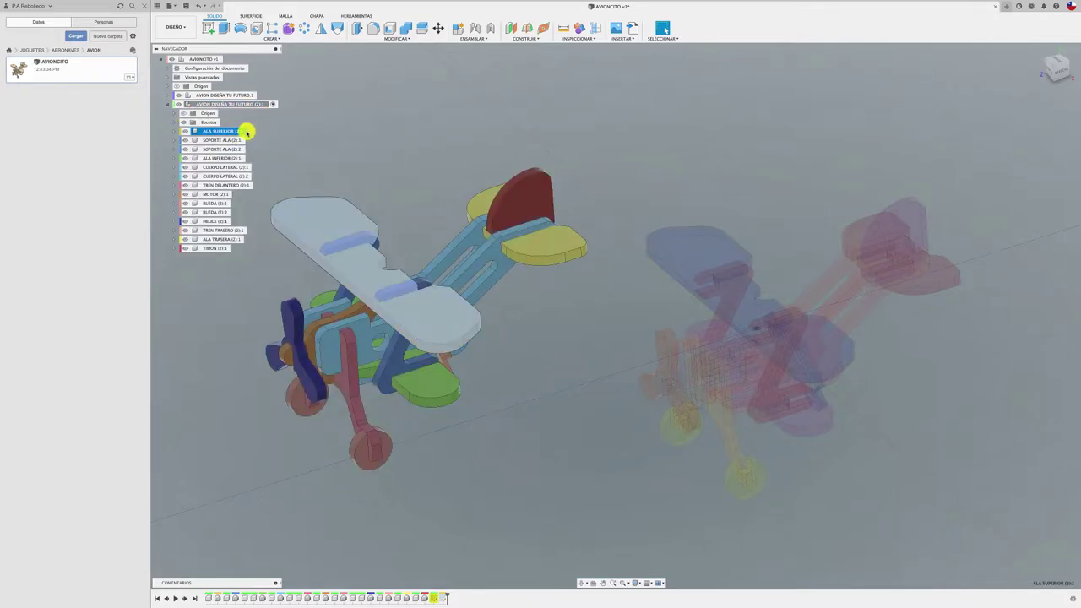
click(250, 133)
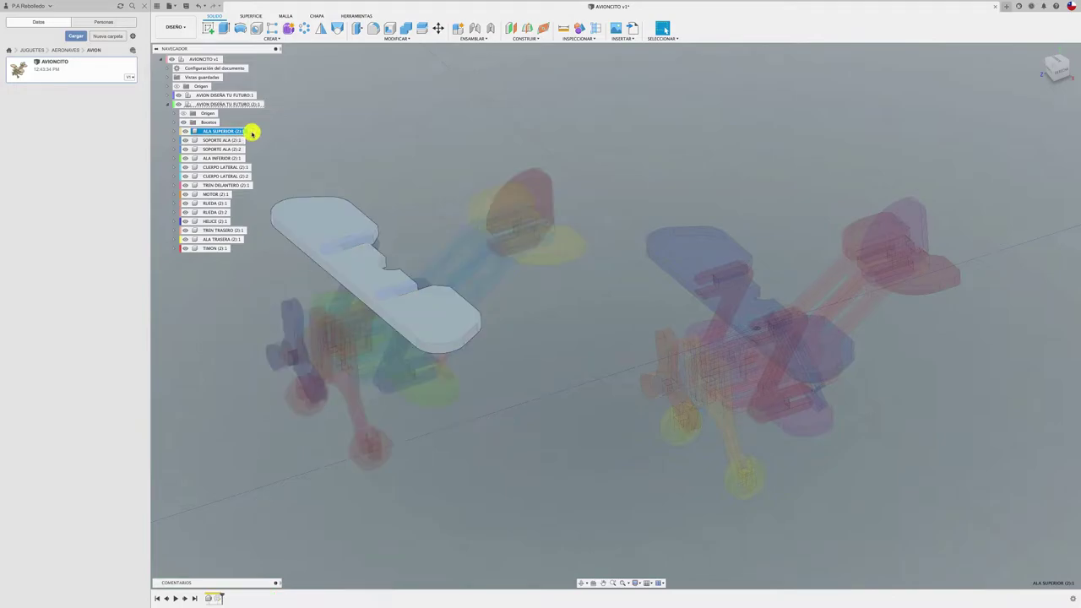
- Sketch a small circle on the top face of ALA SUPERIOR (2):1 and finish the sketch
click(209, 28)
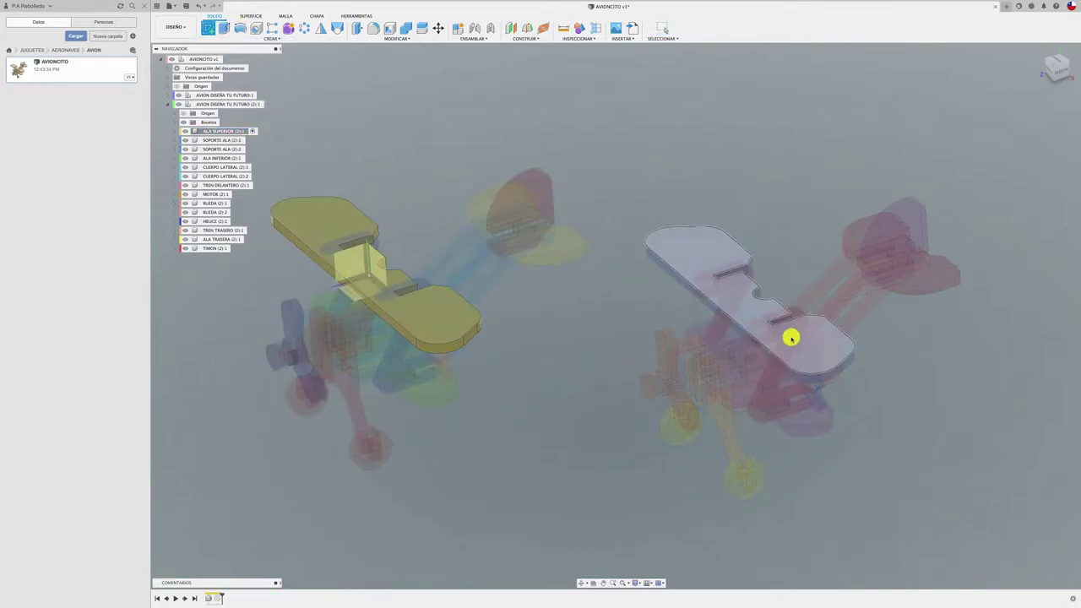
click(454, 319)
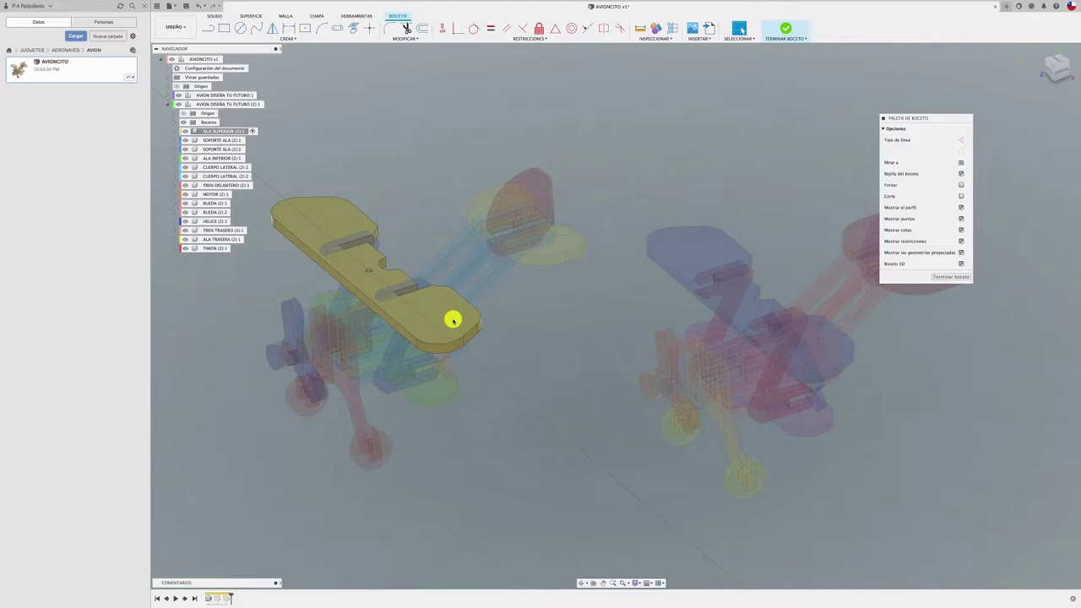
key(c)
click(426, 304)
click(449, 319)
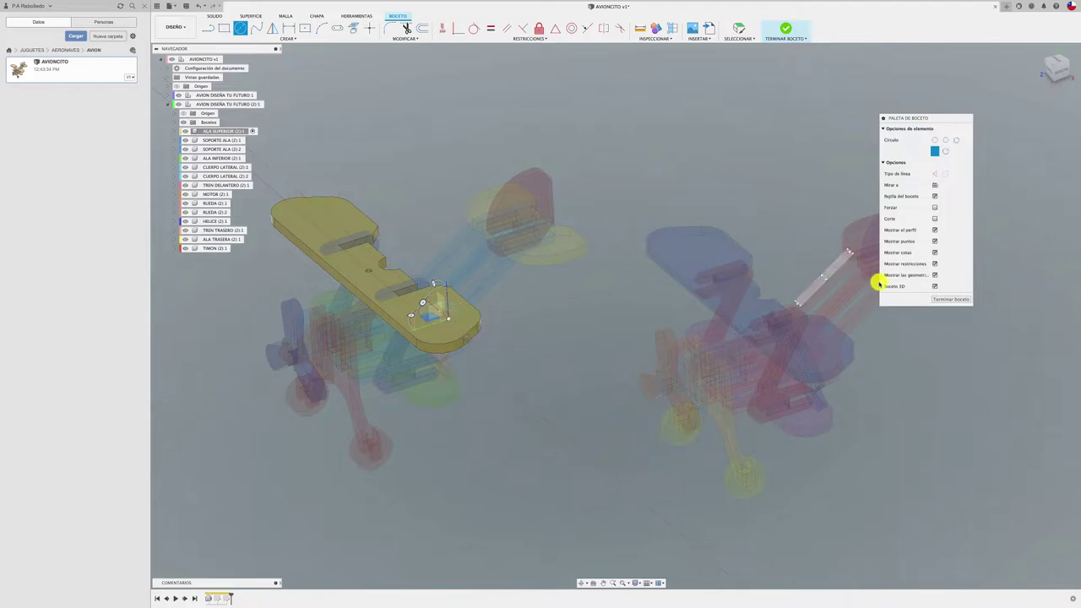
click(938, 299)
- Extrude the circle -14.82 mm as a Cortar cut through the wing
key(e)
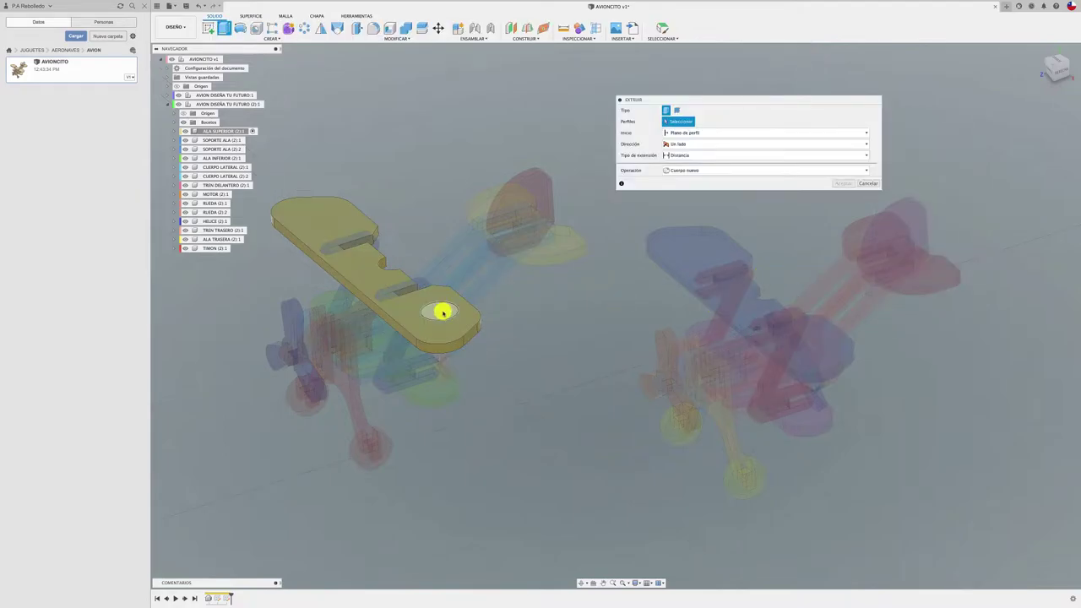
click(445, 312)
drag(439, 307, 443, 364)
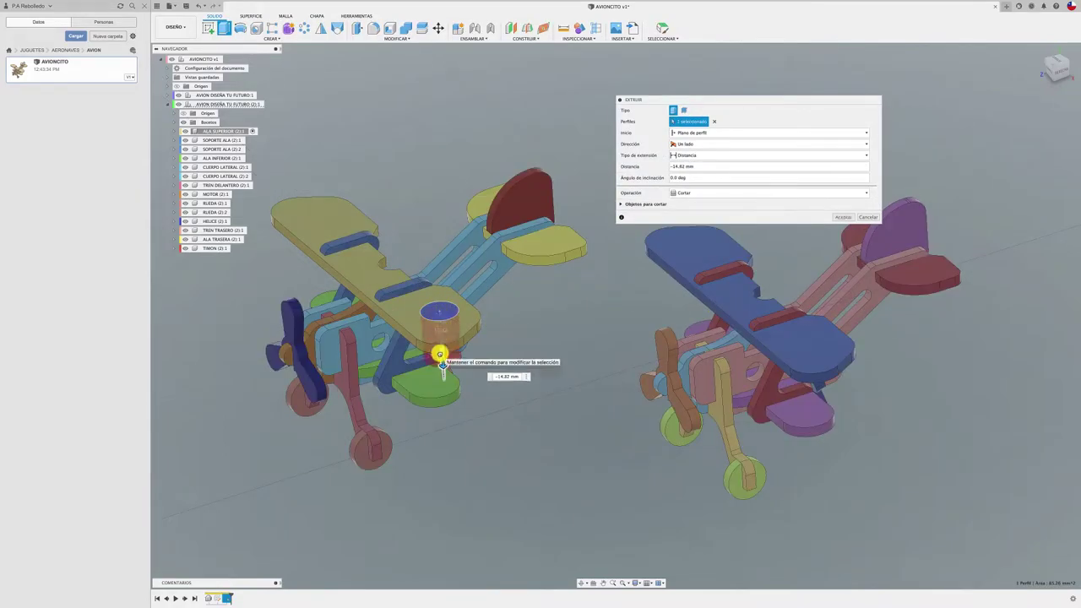
click(842, 220)
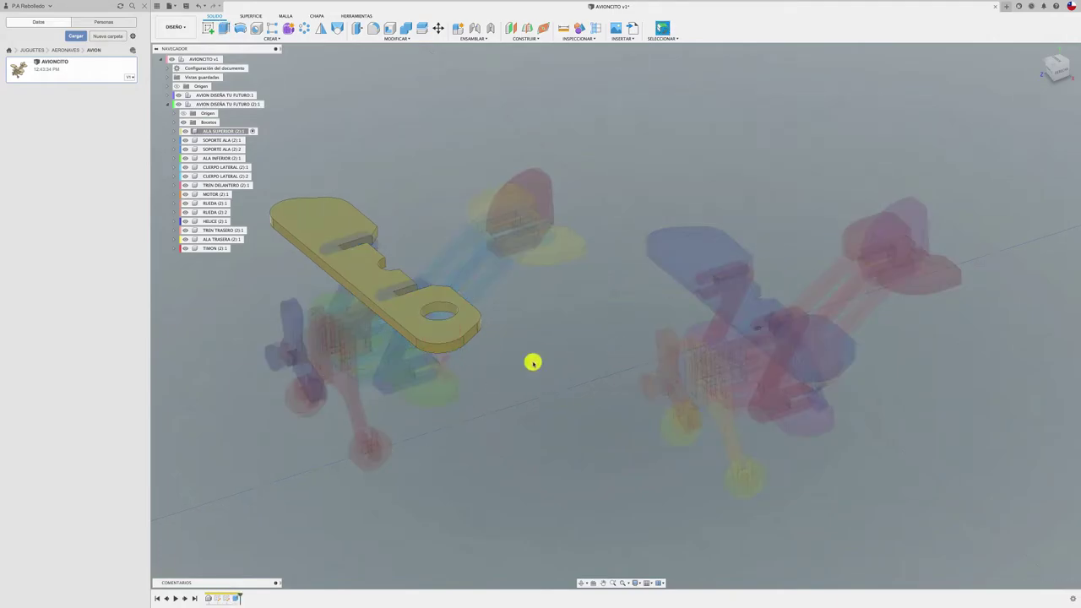
- Reactivate the top-level AVIONCITO assembly, collapse the left copy's parts list, and clear the selection
click(225, 58)
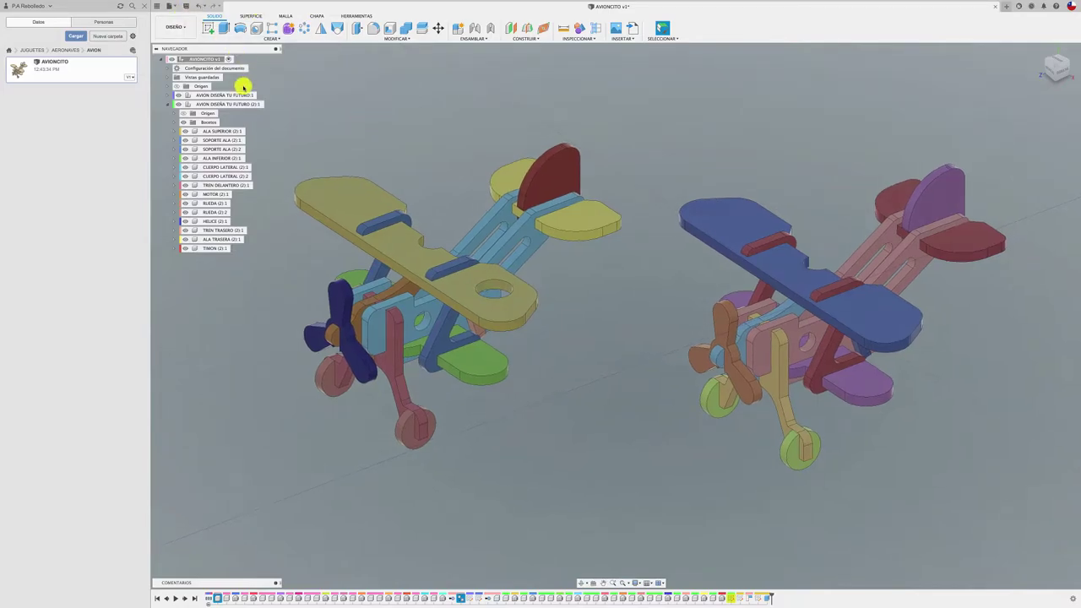
click(171, 106)
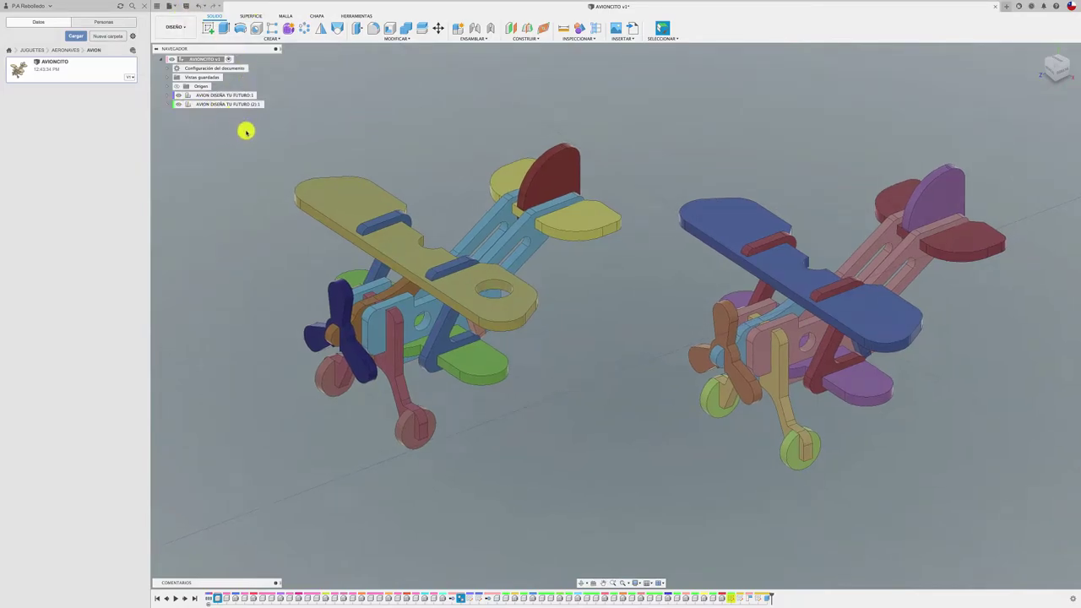
click(243, 105)
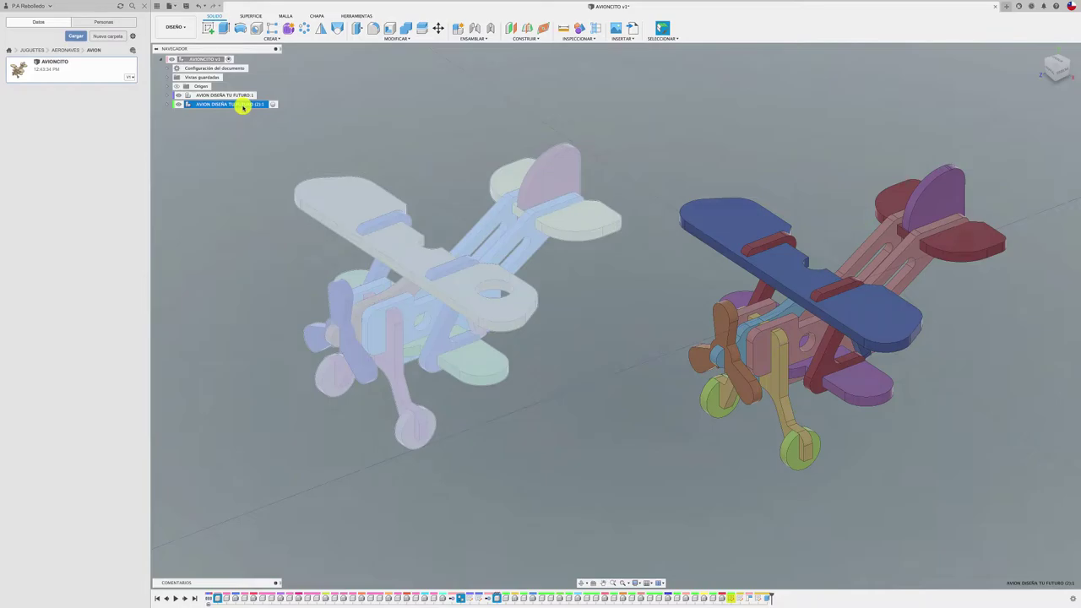
click(285, 160)
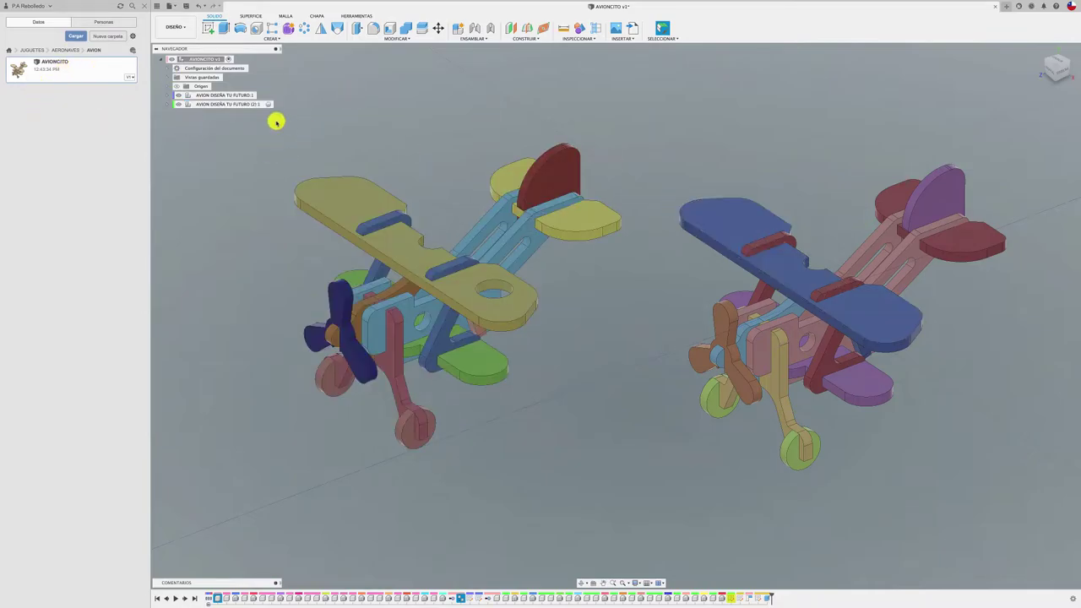
- Save the design as version AVIONCITO v2 with the default description
click(186, 5)
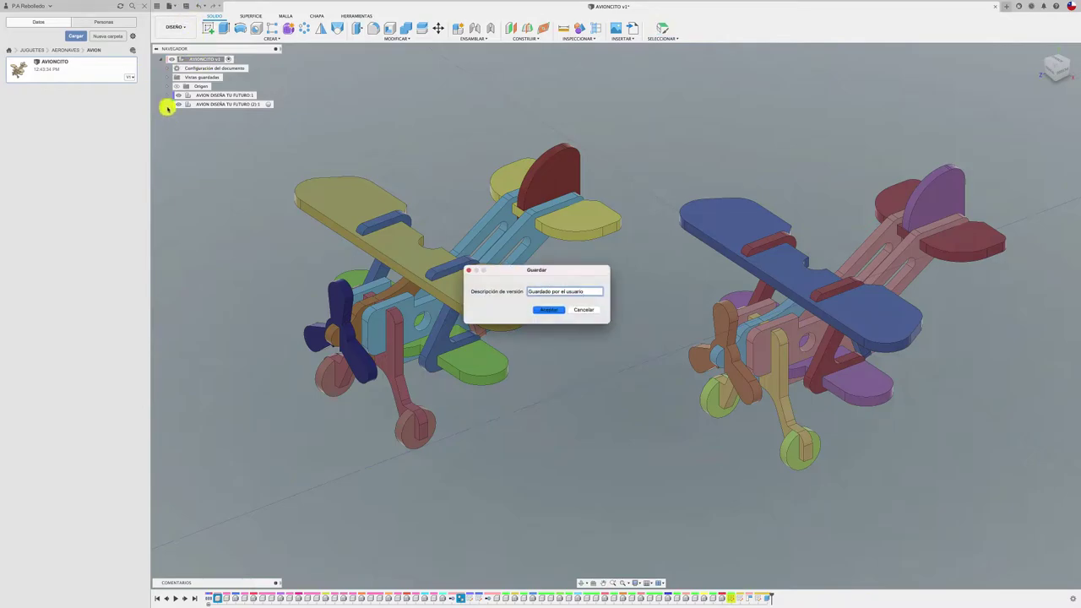
click(544, 310)
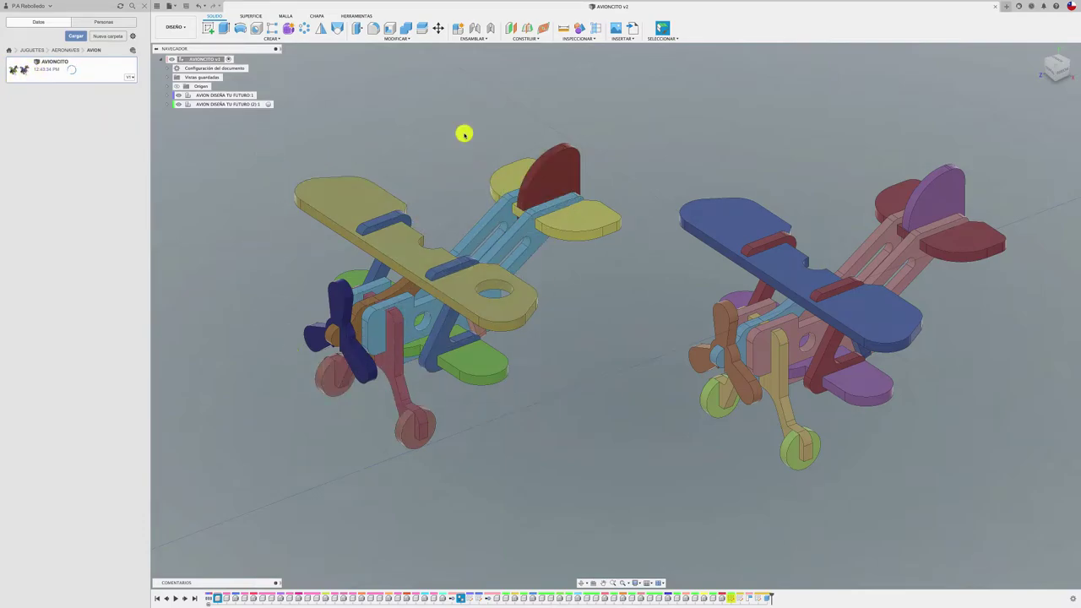
click(235, 104)
- Save the left biplane copy as its own design, AVIONCITO_AVION DISEÑA TU FUTURO (2) v1, in AVION
right_click(235, 105)
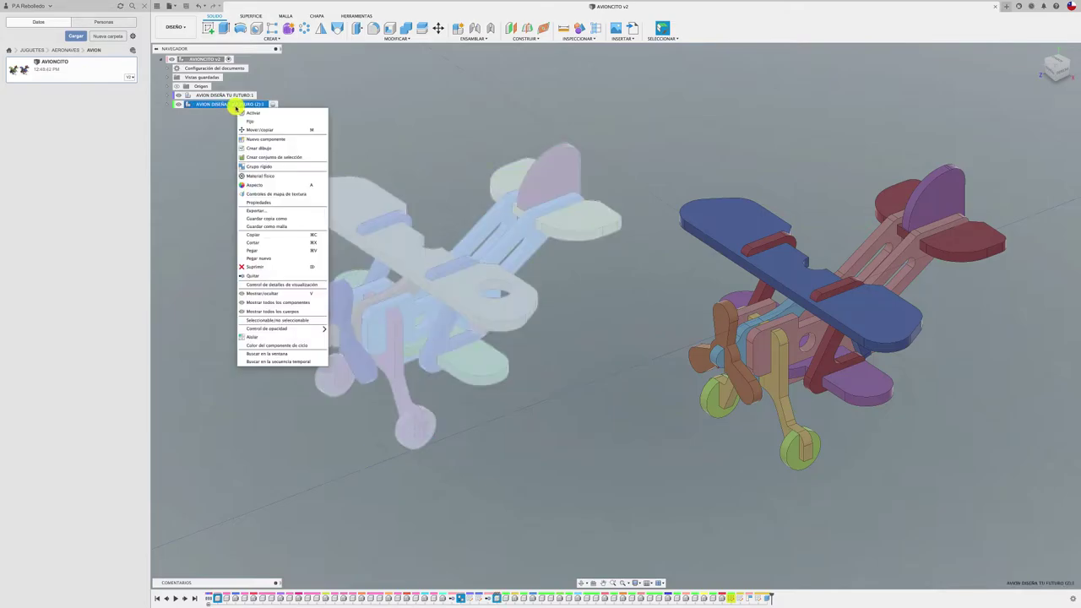
click(264, 219)
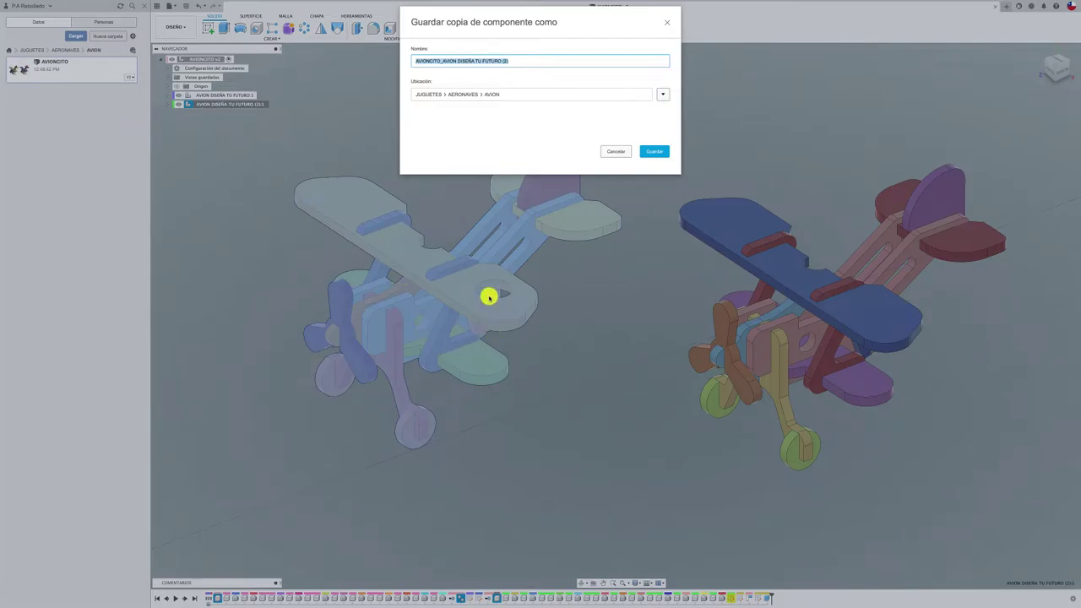
click(655, 153)
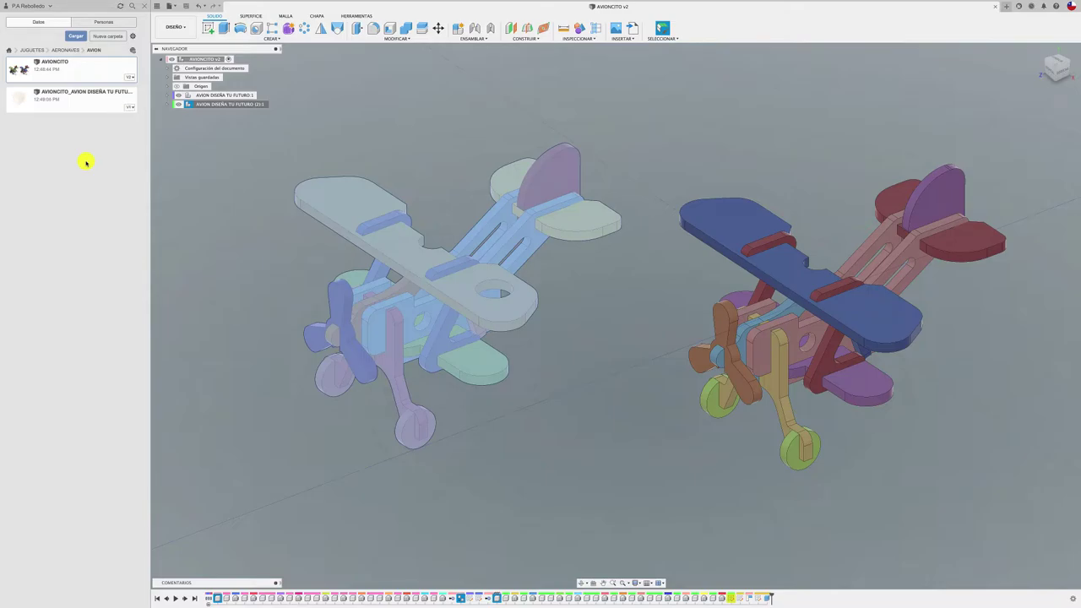
- Close the AVIONCITO v2 assembly and select the HELICE propeller in the standalone biplane design
click(997, 6)
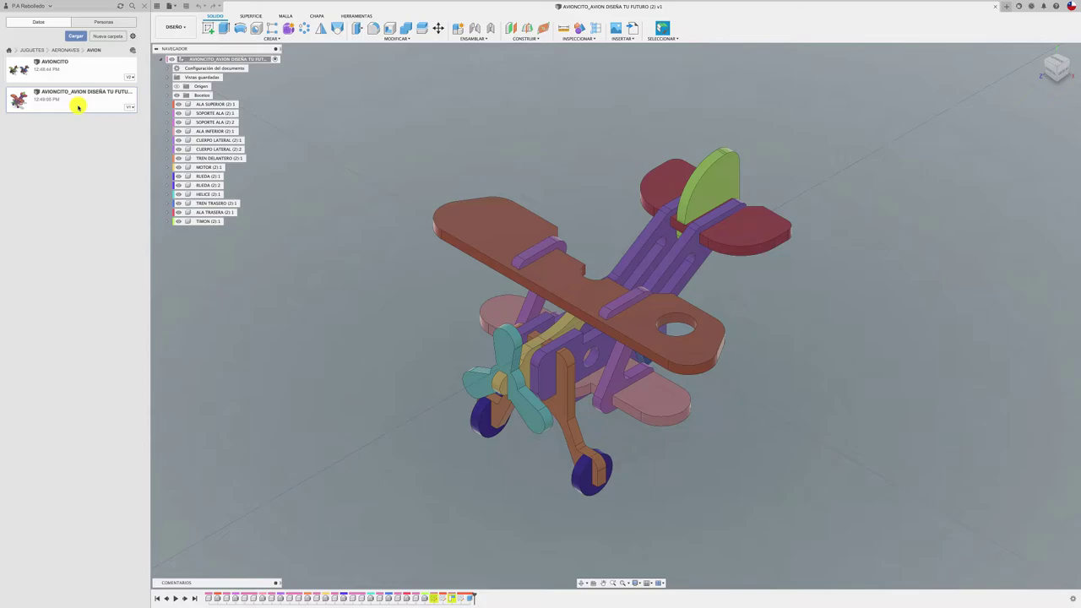
mouse_move(218, 148)
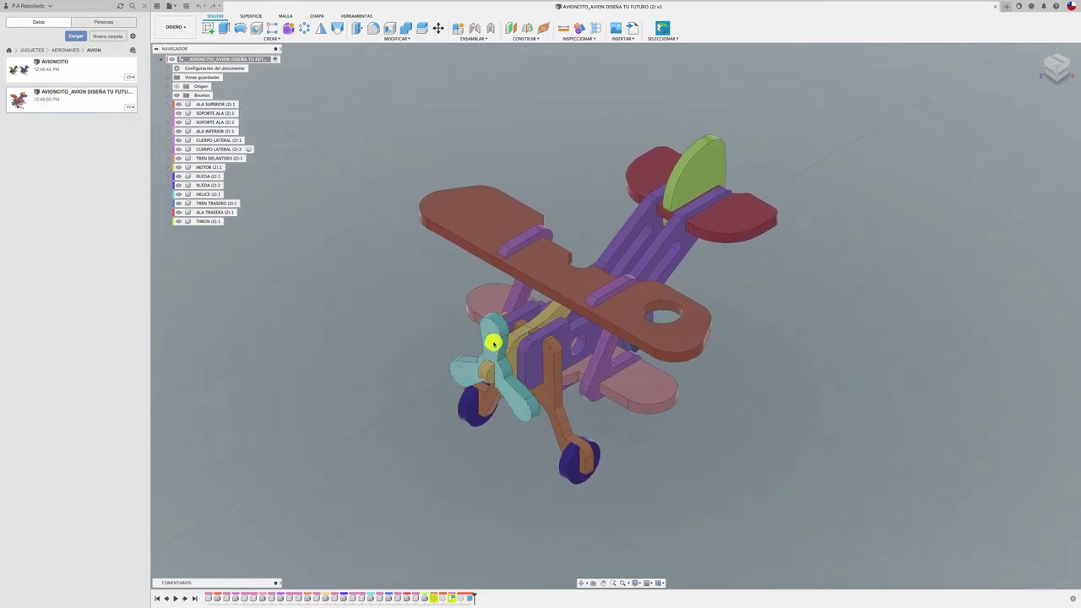
click(493, 343)
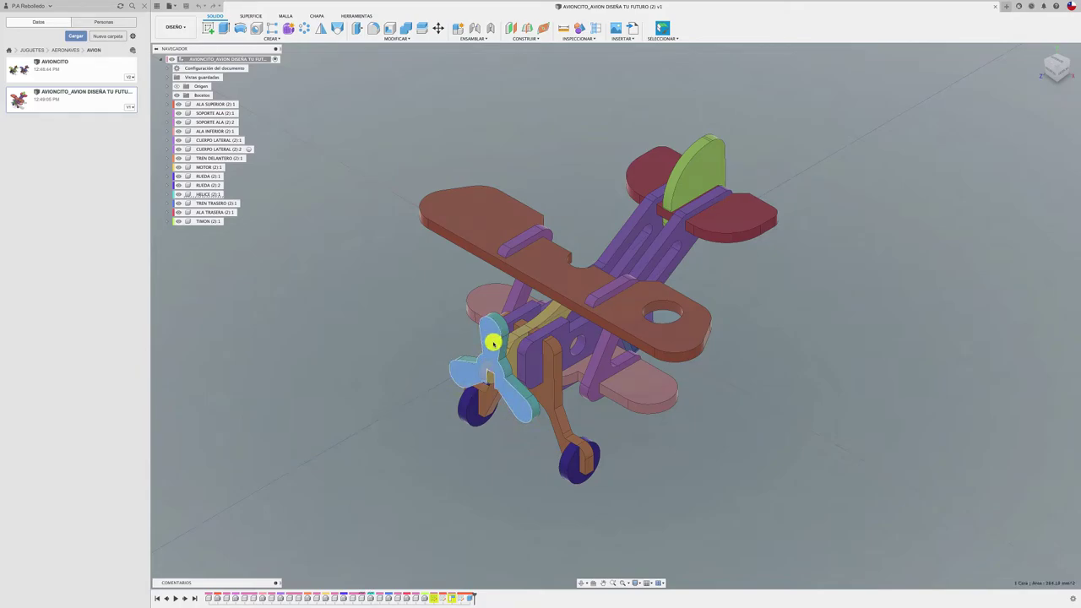
click(207, 195)
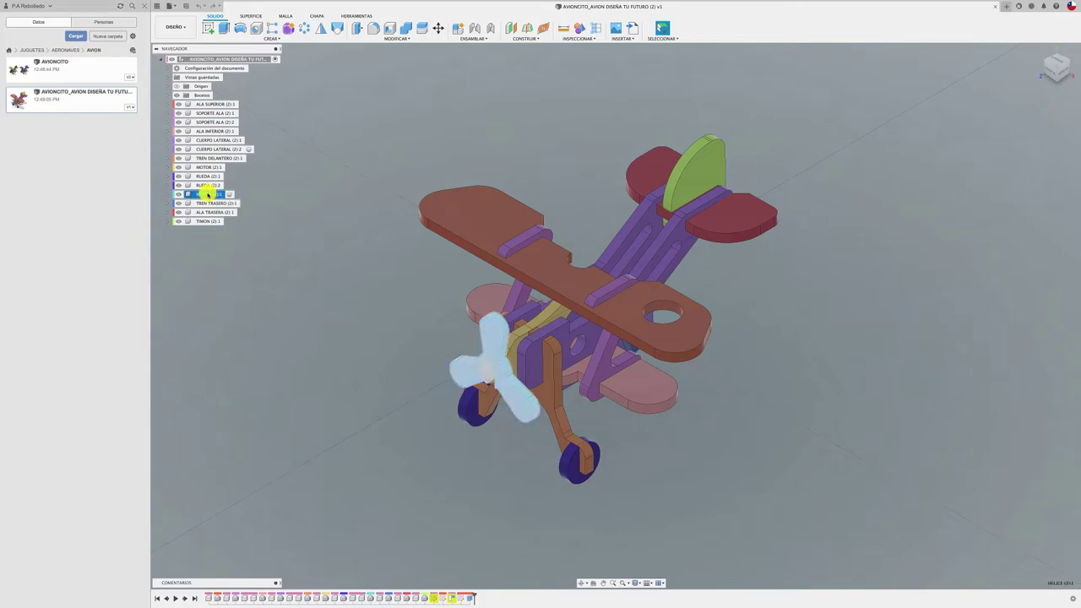
- Save HELICE as the separate design AVIONCITO_AVION DISEÑA TU FUTURO (2)_HELICE (2), then close its tab
right_click(207, 194)
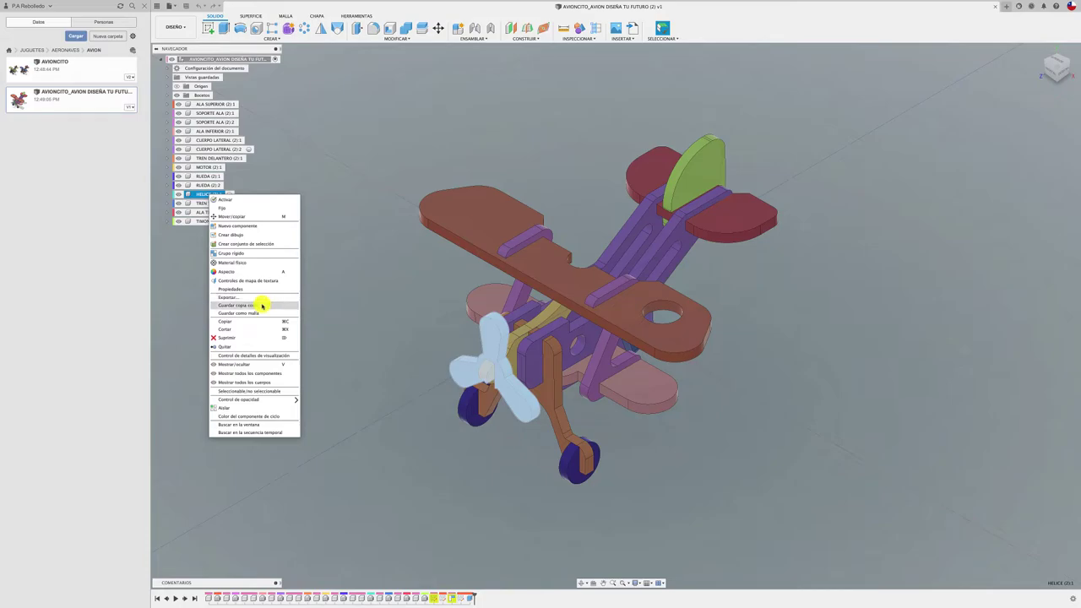
click(262, 306)
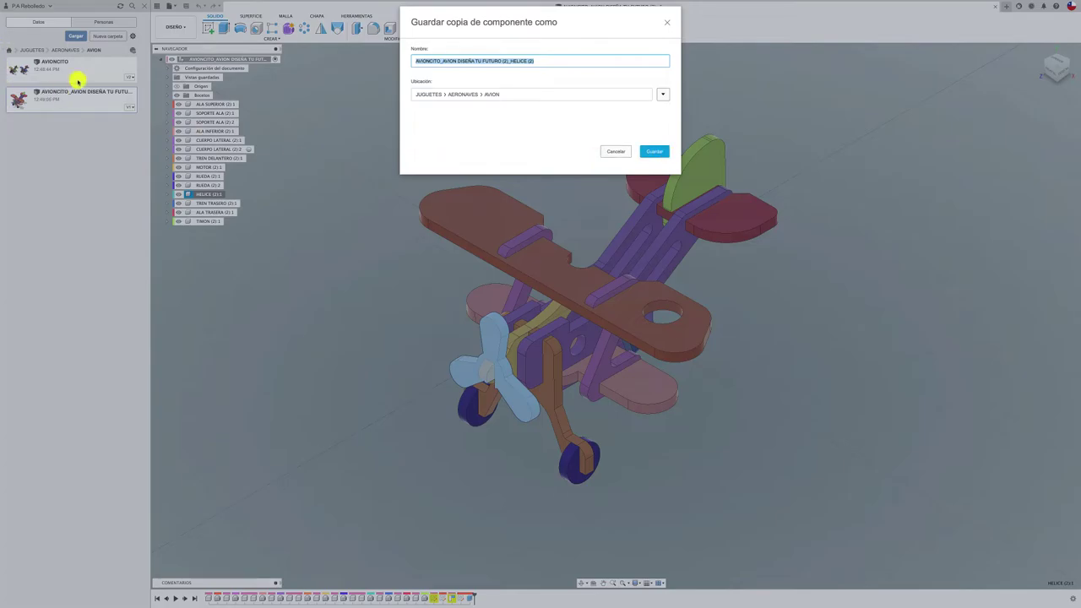
click(652, 151)
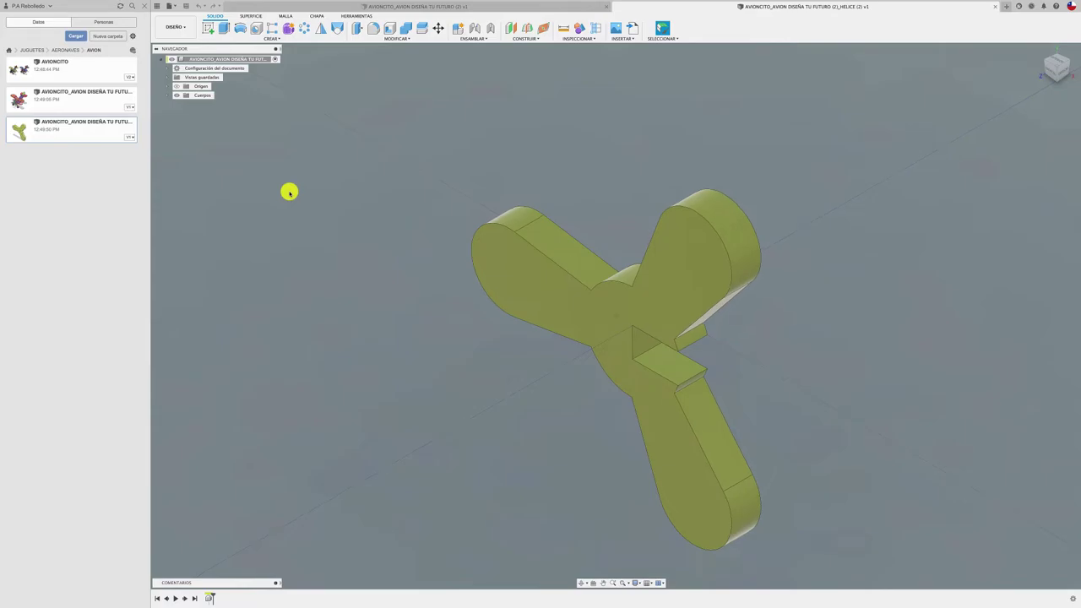
click(995, 5)
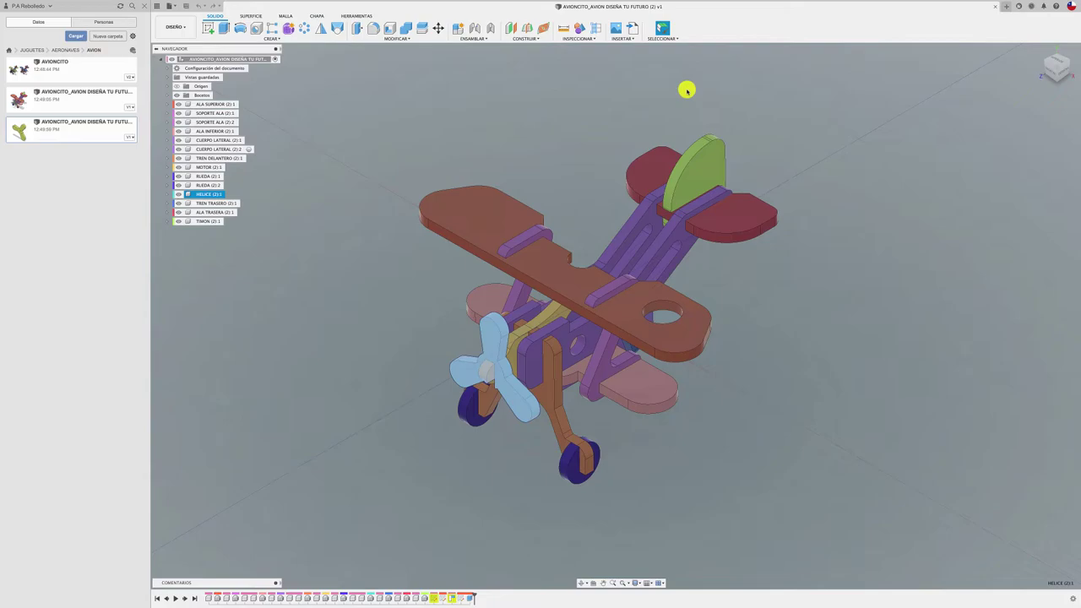
- Activate the ALA SUPERIOR upper wing for editing and select its round hole face
shift+middle_drag(786, 312, 664, 295)
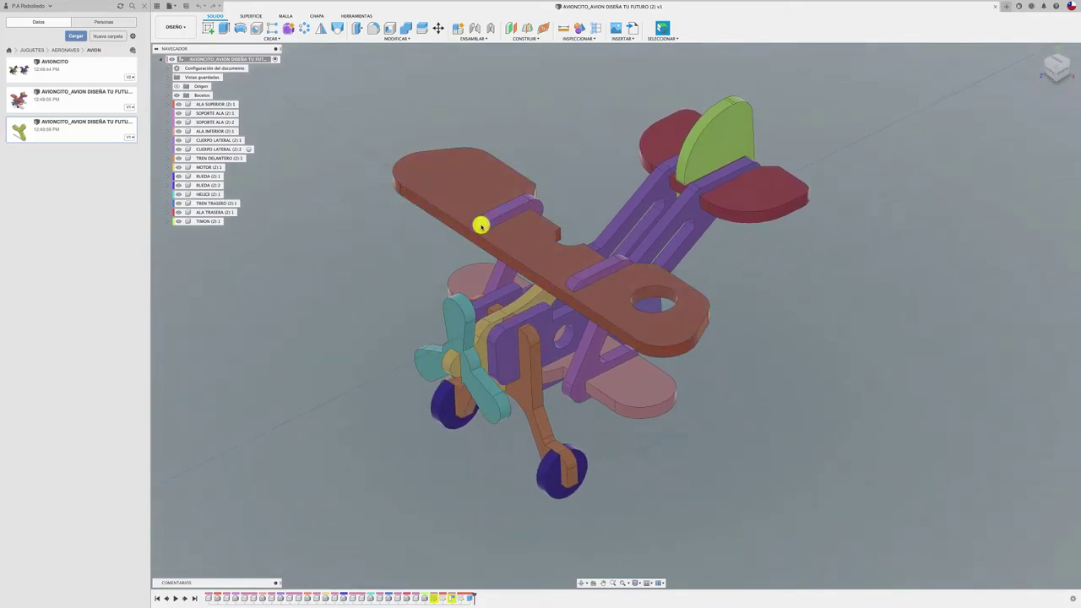
click(514, 231)
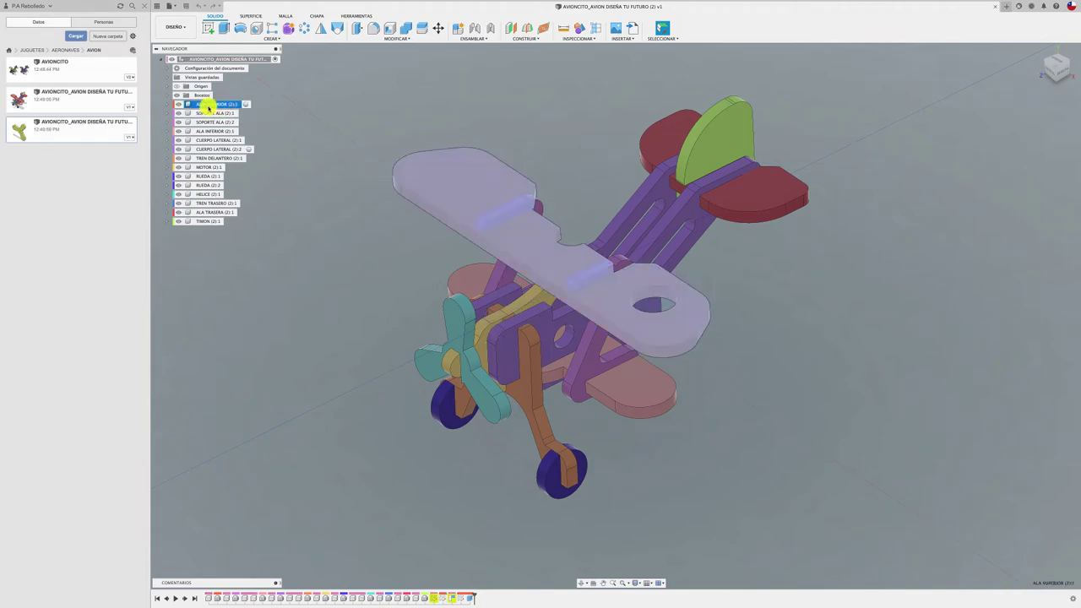
click(246, 104)
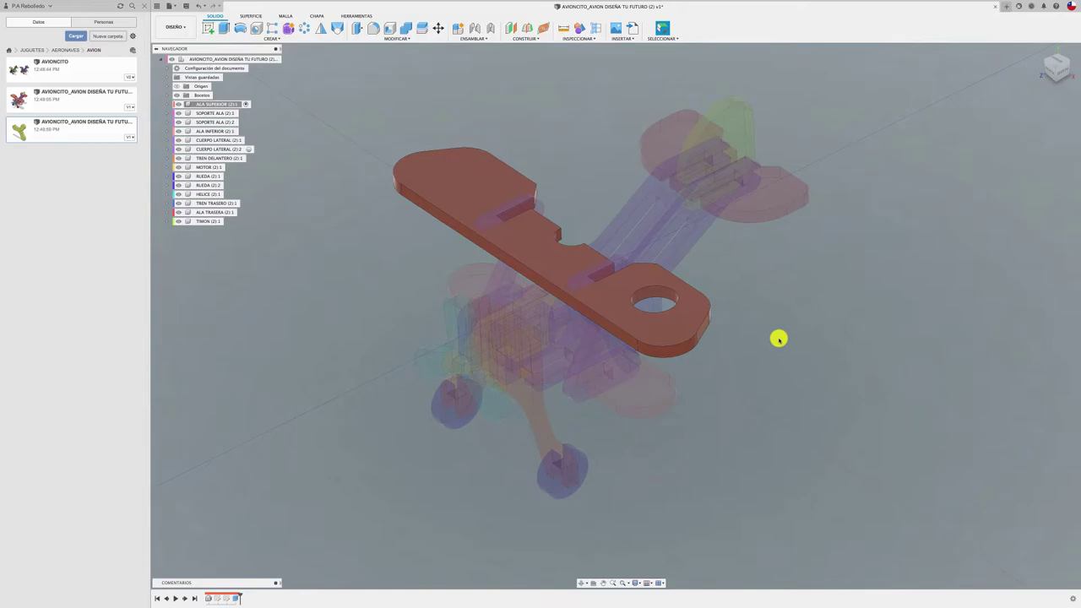
mouse_move(779, 339)
shift+middle_down()
mouse_move(519, 417)
mouse_move(316, 514)
mouse_move(596, 231)
shift+middle_up()
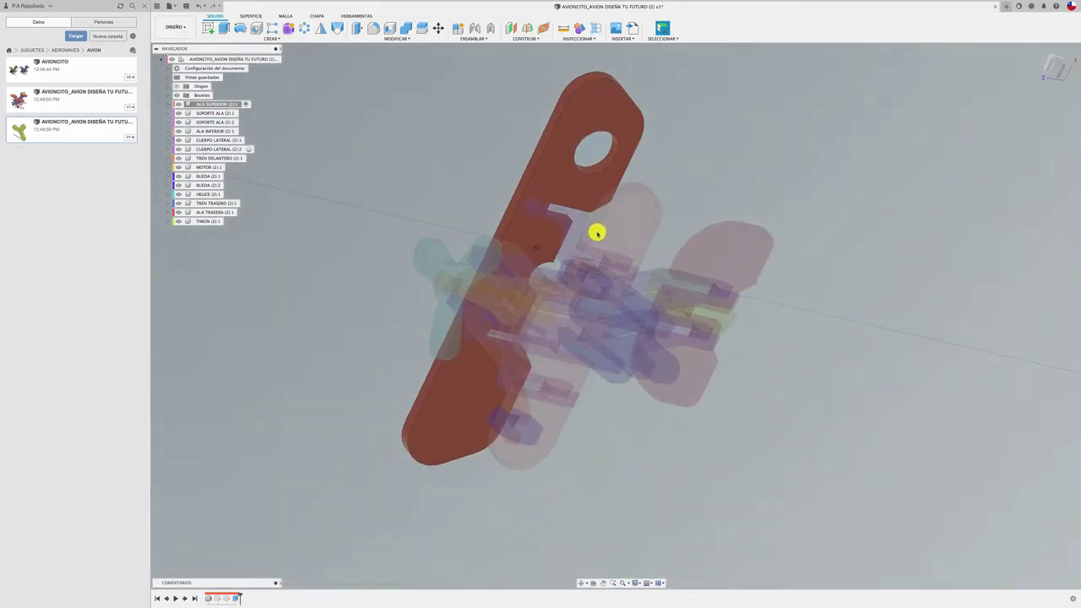
click(600, 164)
mouse_move(597, 166)
shift+middle_down()
mouse_move(366, 295)
mouse_move(259, 500)
shift+middle_up()
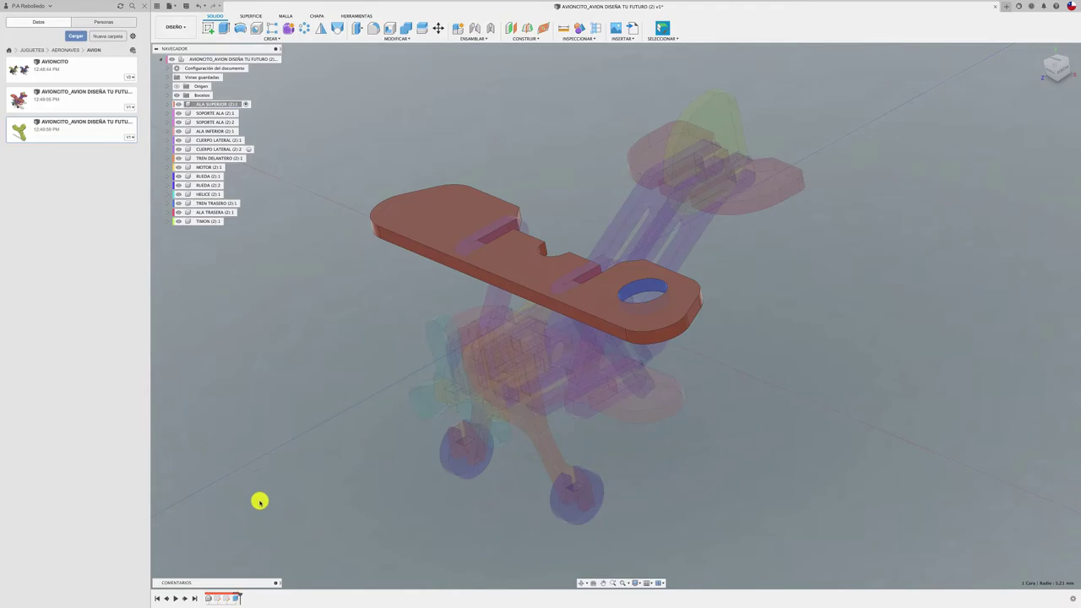
- Suppress the wing's hole feature in the timeline, then undo so the hole stays intact
right_click(236, 597)
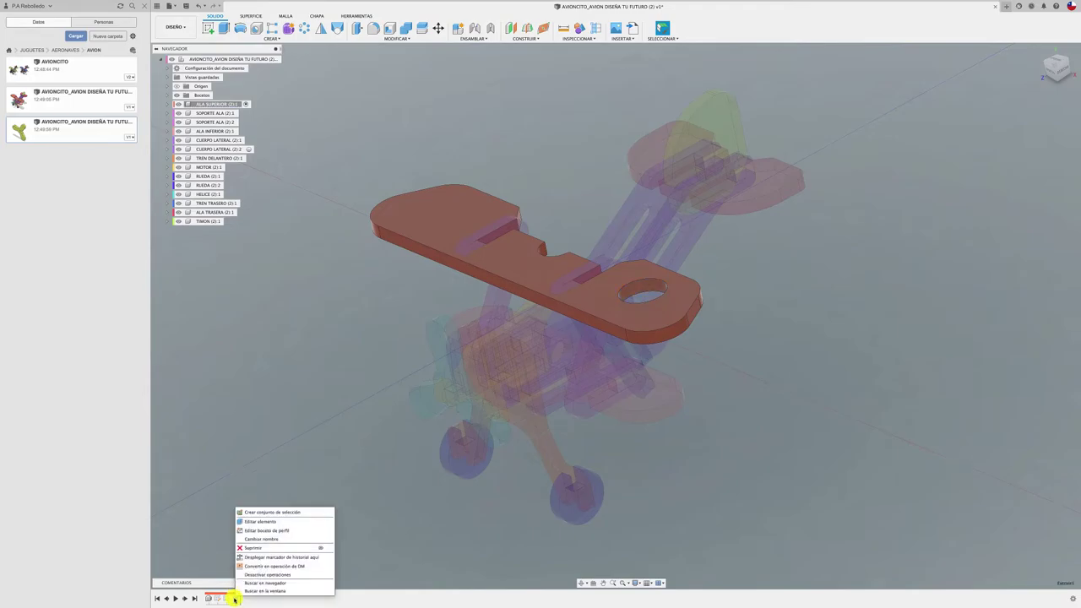
click(242, 549)
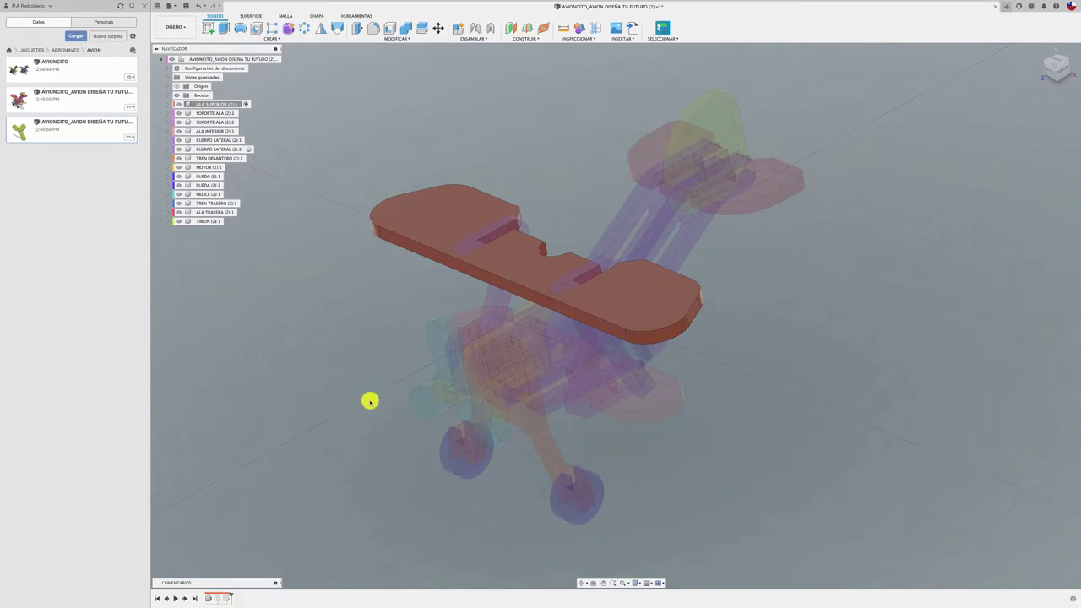
key(ctrl+z)
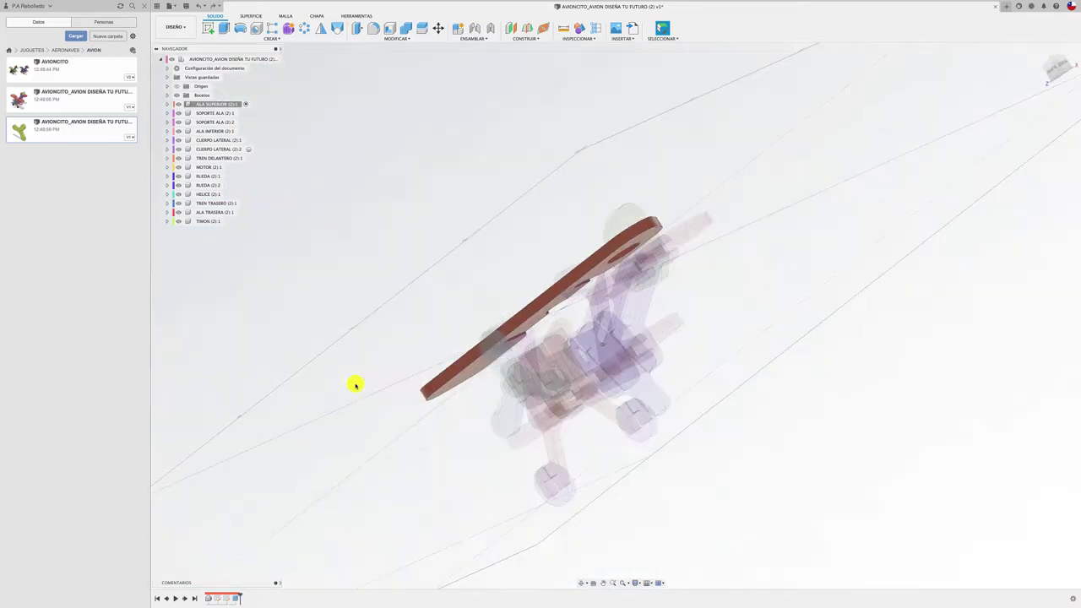
click(580, 240)
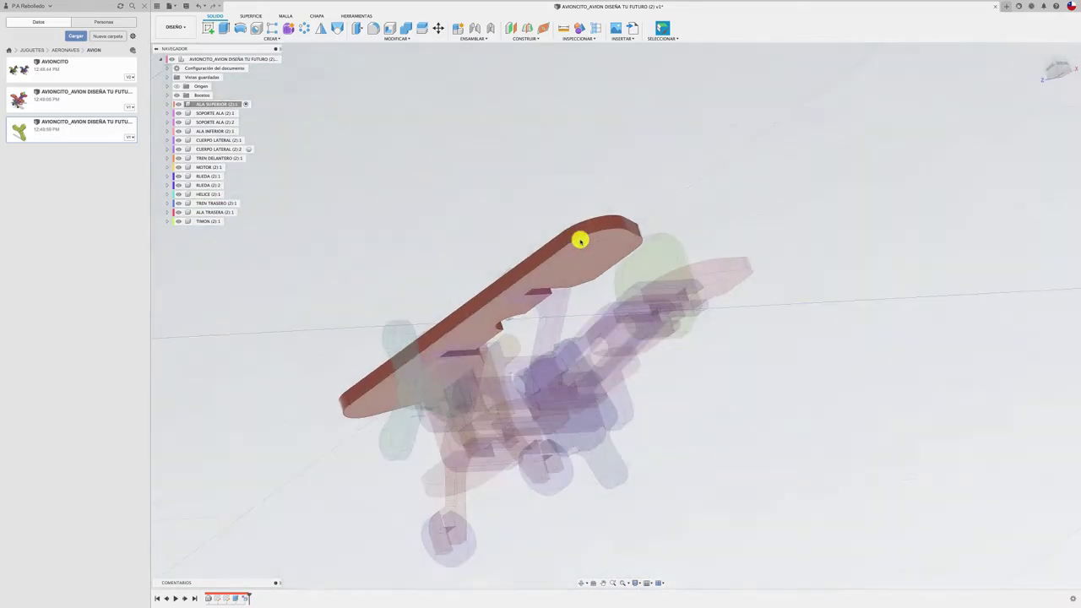
- Reactivate the top-level biplane component so every part shows in full colour
shift+middle_drag(579, 240, 373, 182)
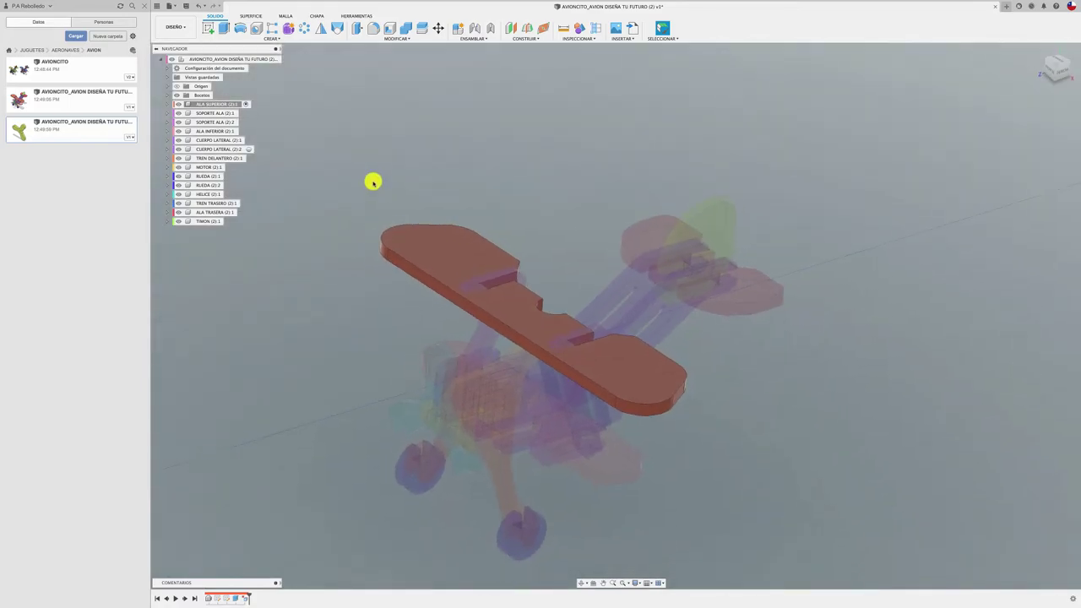
click(275, 59)
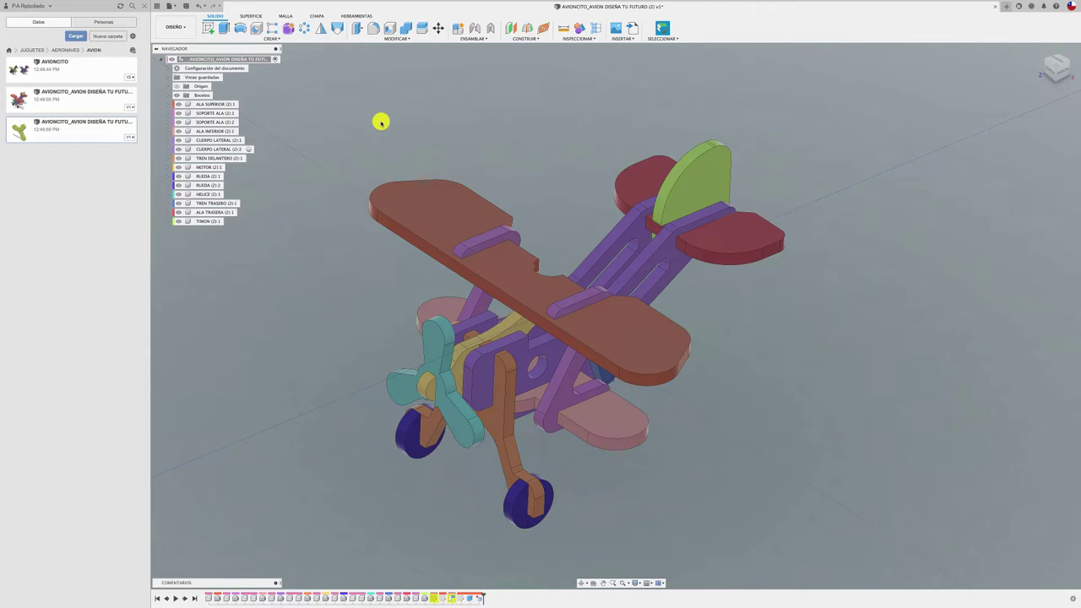
shift+middle_drag(541, 126, 545, 132)
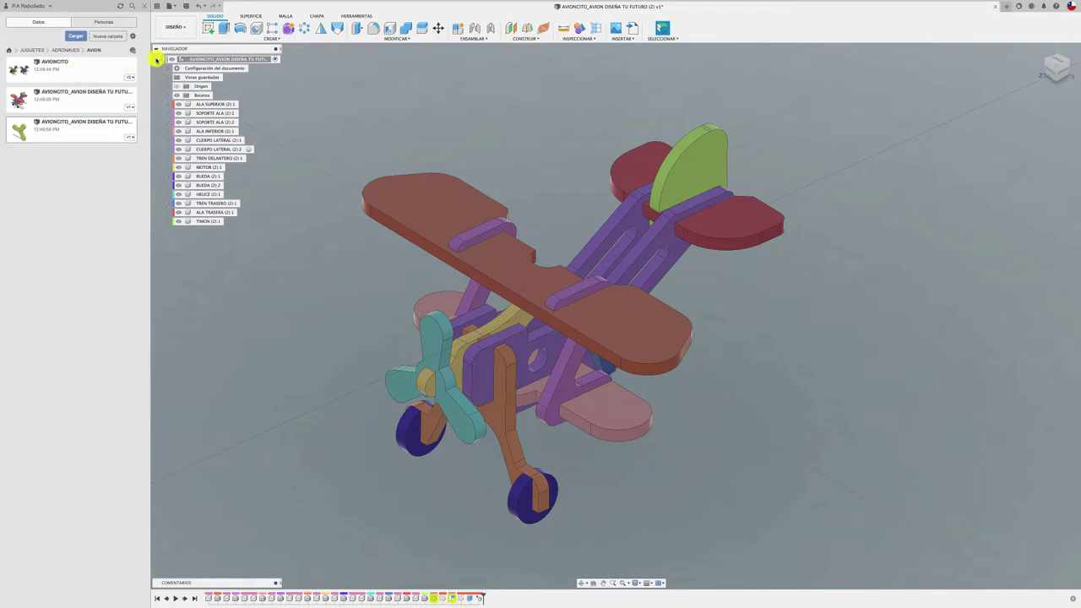
- Save the biplane design as version v2 and reopen the AVIONCITO assembly from the Data Panel
click(184, 7)
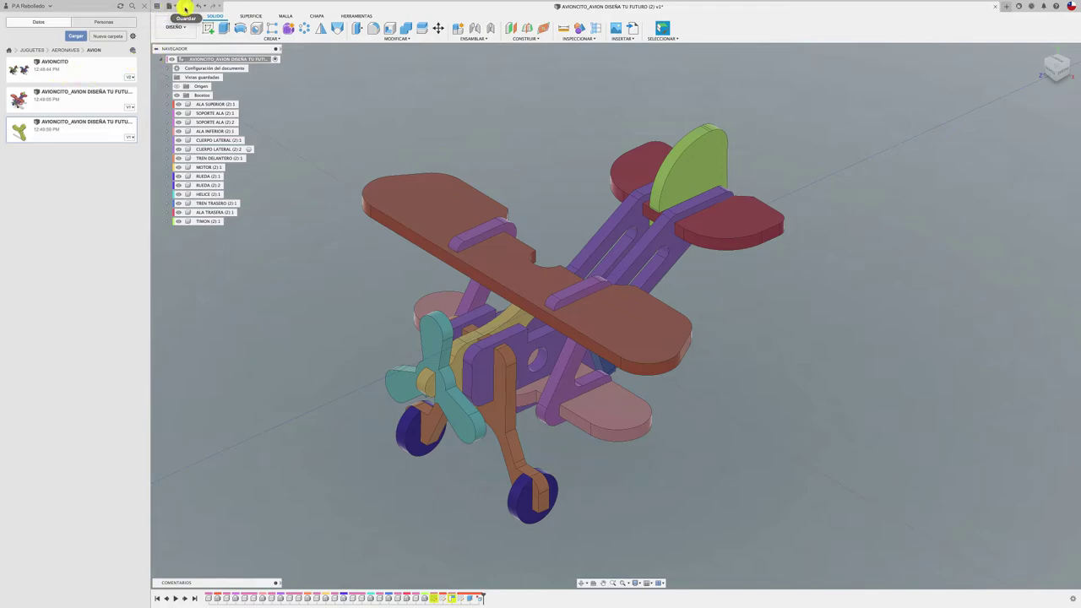
click(549, 309)
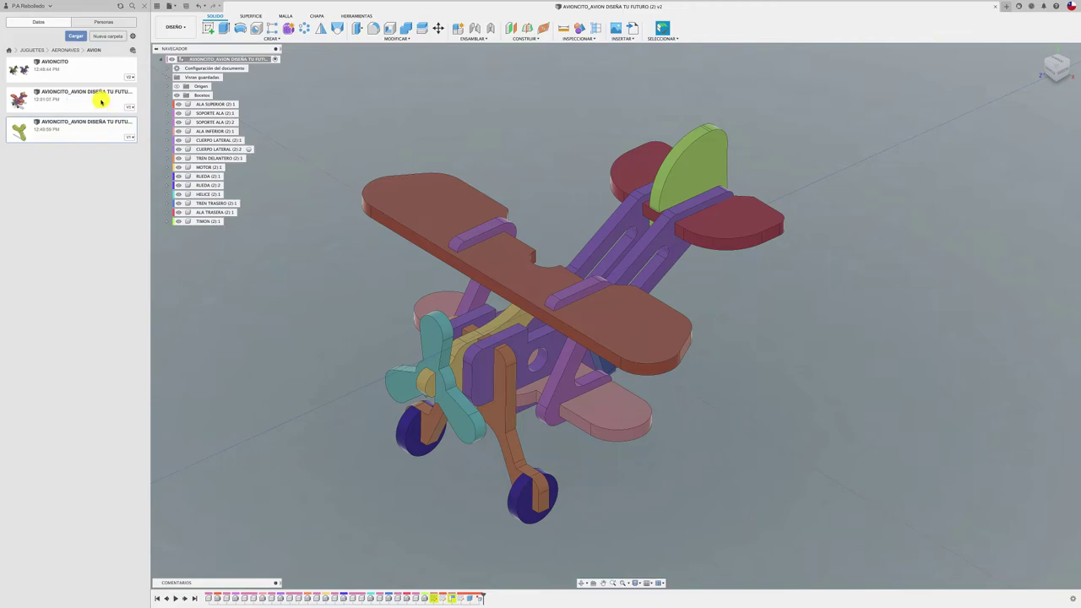
click(103, 80)
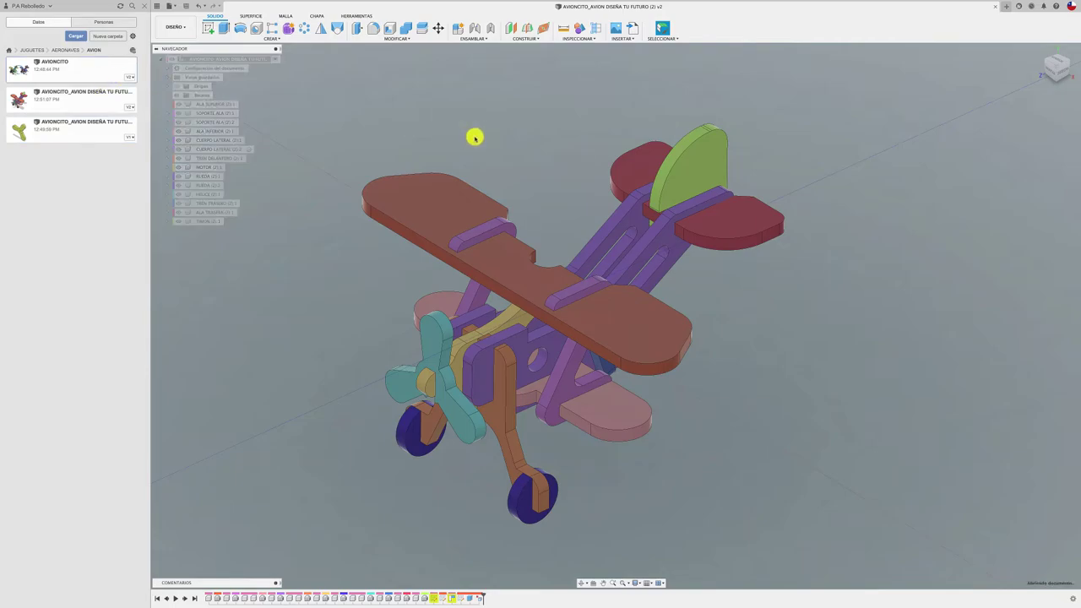
- Activate the second biplane and then its ALA SUPERIOR upper wing for editing
scroll(489, 228, up, 2)
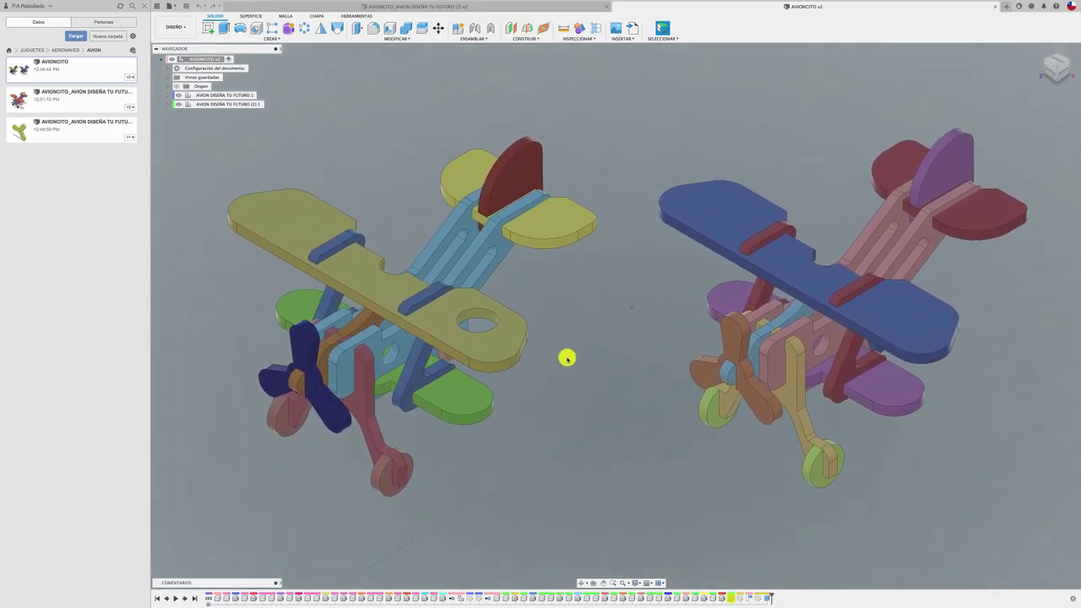
scroll(567, 358, up, 2)
scroll(567, 358, up, 2)
scroll(567, 359, up, 1)
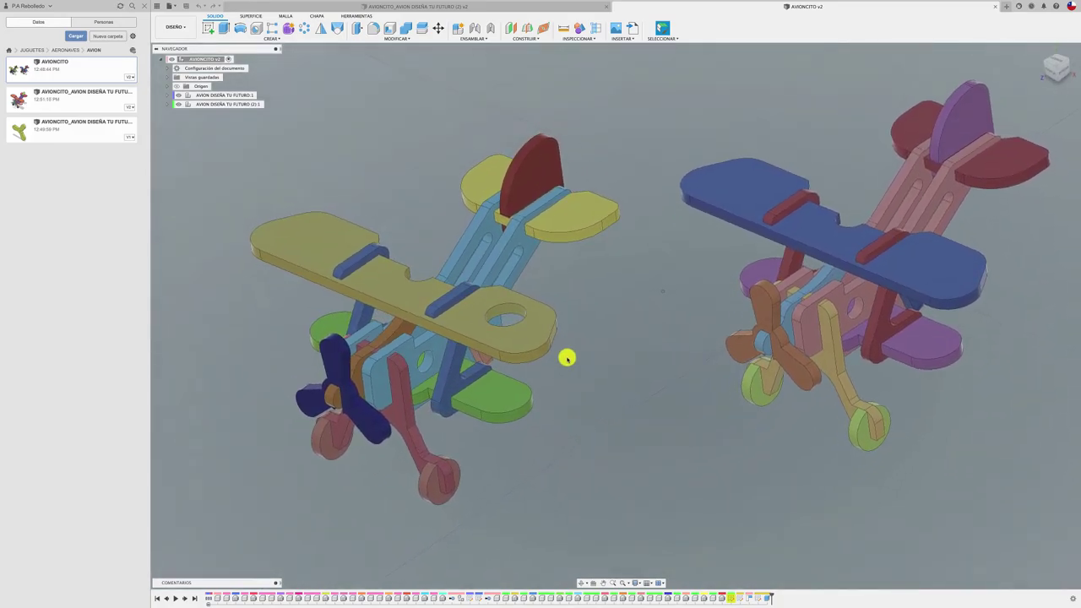
scroll(567, 358, up, 1)
shift+middle_drag(567, 358, 567, 358)
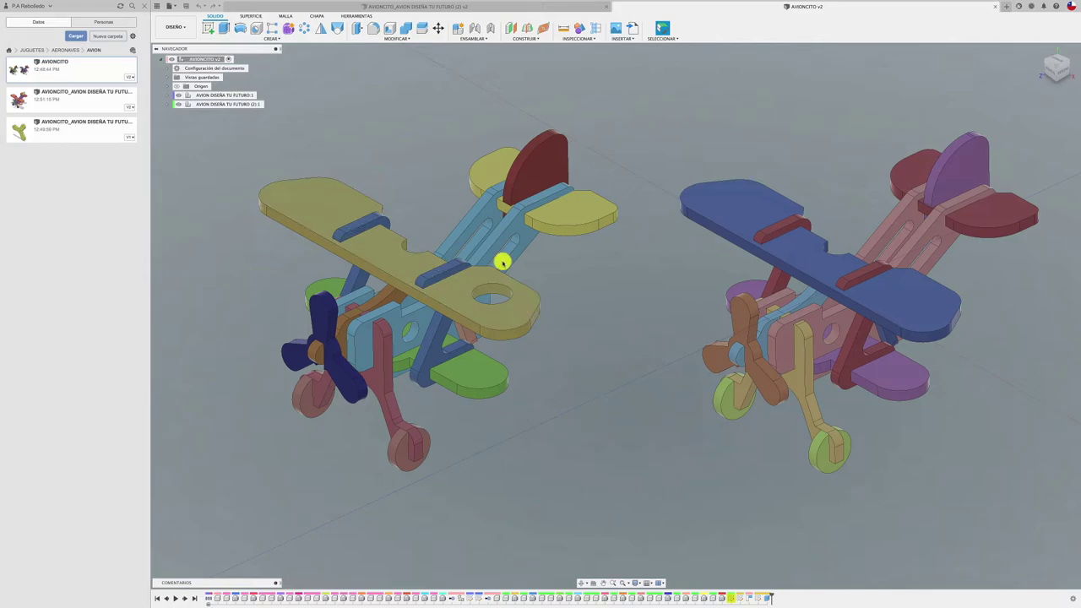
click(408, 268)
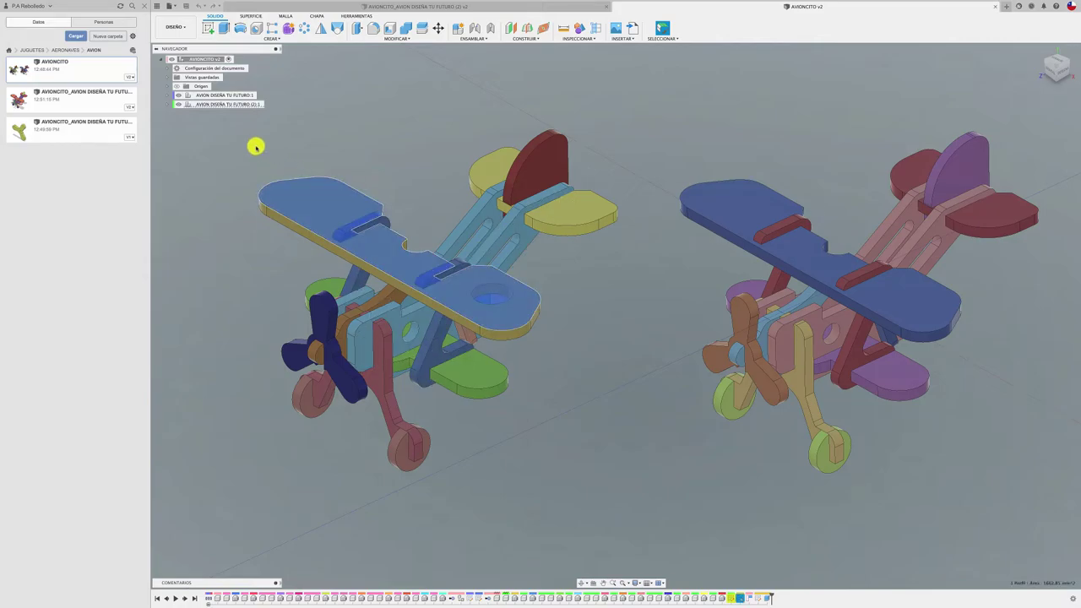
click(224, 104)
click(272, 104)
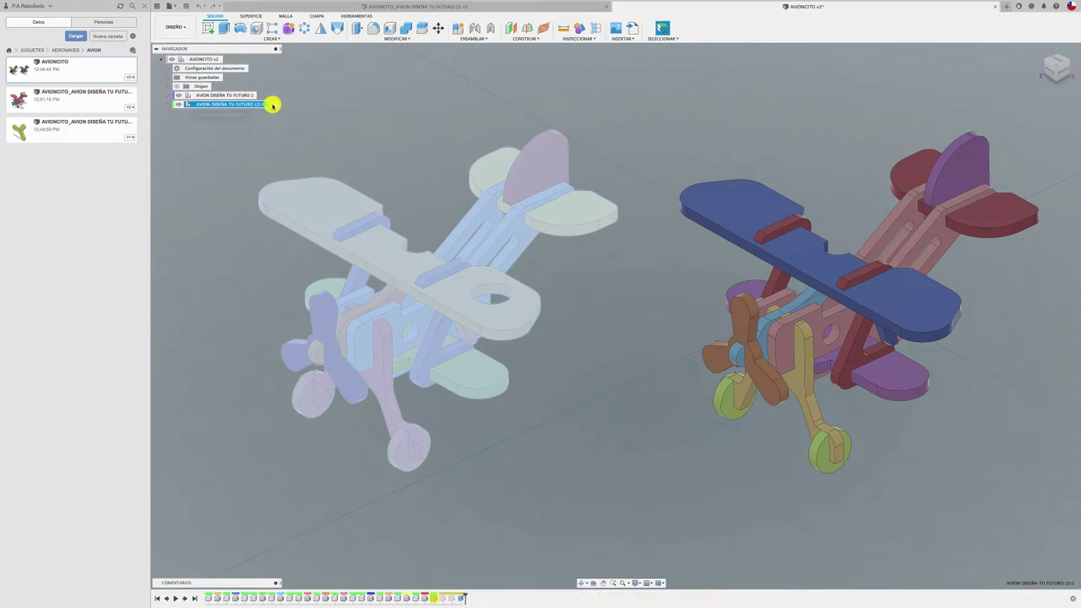
click(167, 105)
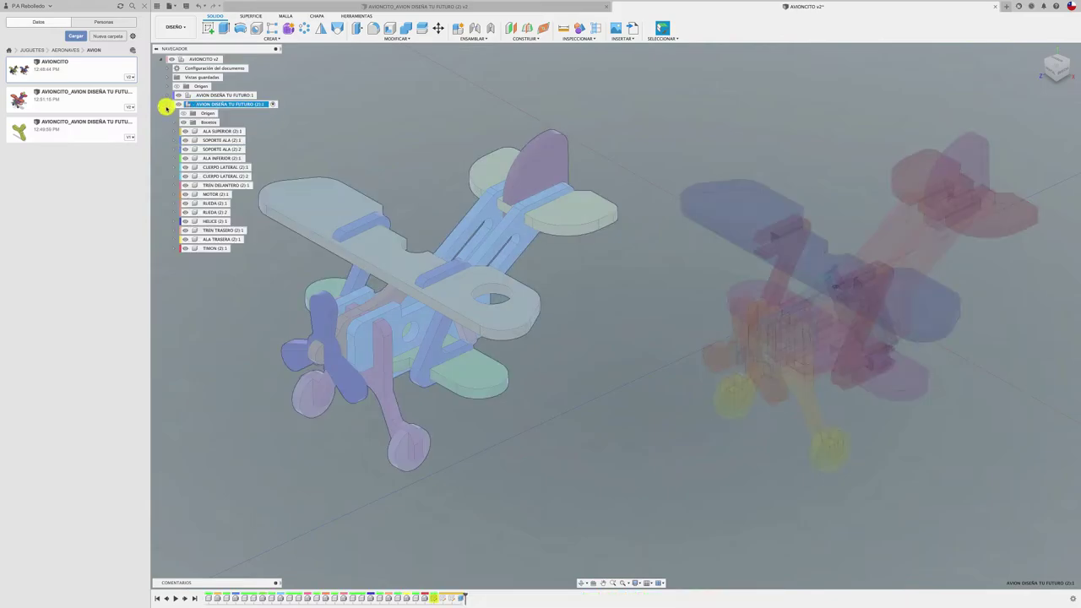
click(387, 150)
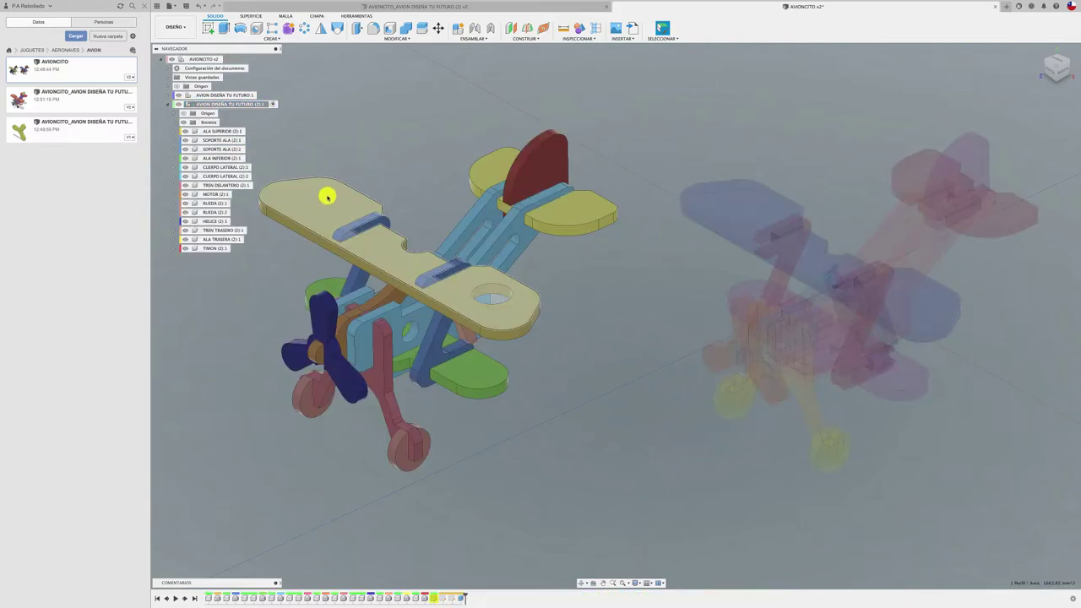
click(251, 131)
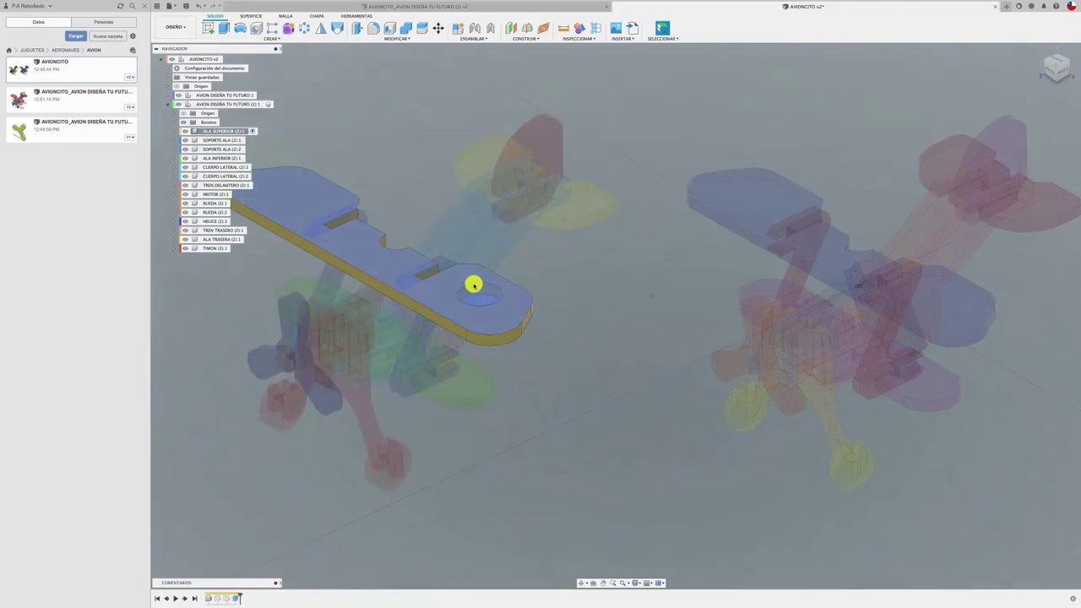
- Check the wing's centre hole radius, collapse the browser tree, and reactivate root AVIONCITO v2
shift+middle_drag(527, 302, 557, 352)
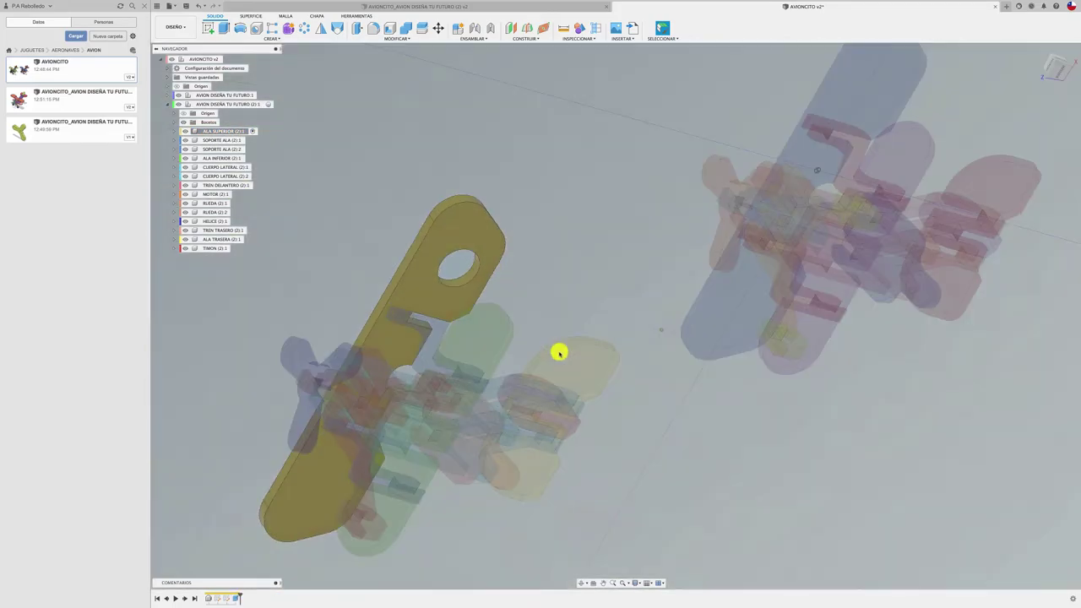
click(465, 279)
shift+middle_drag(466, 279, 257, 119)
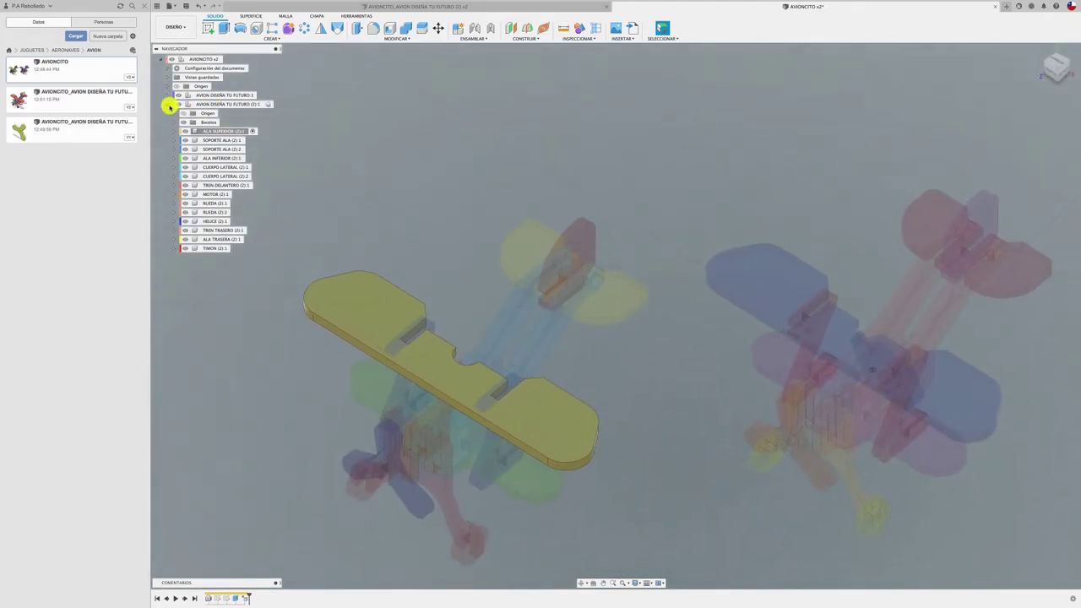
click(168, 104)
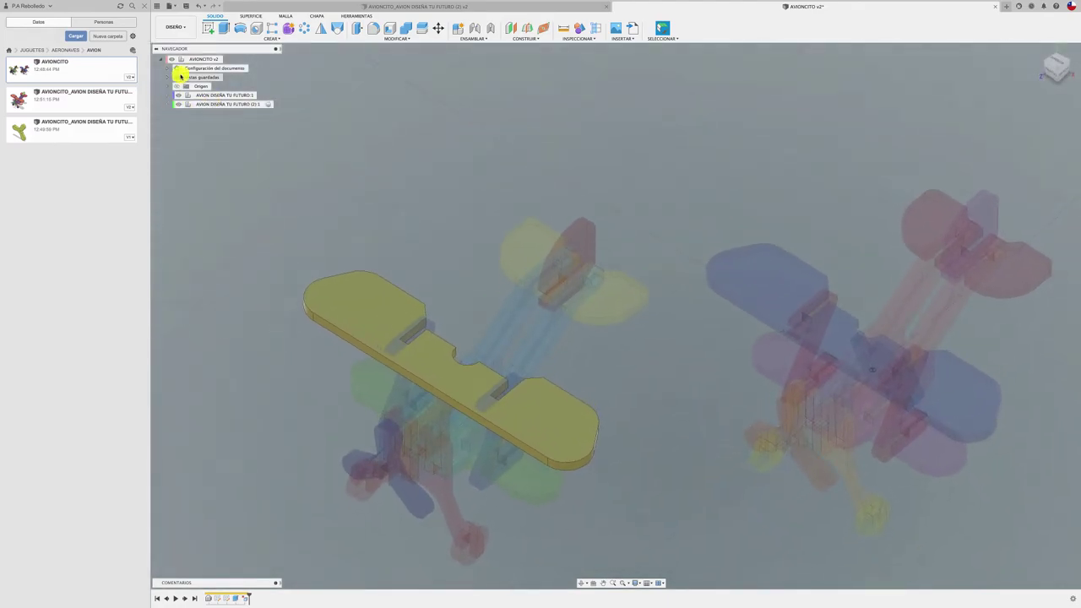
click(161, 59)
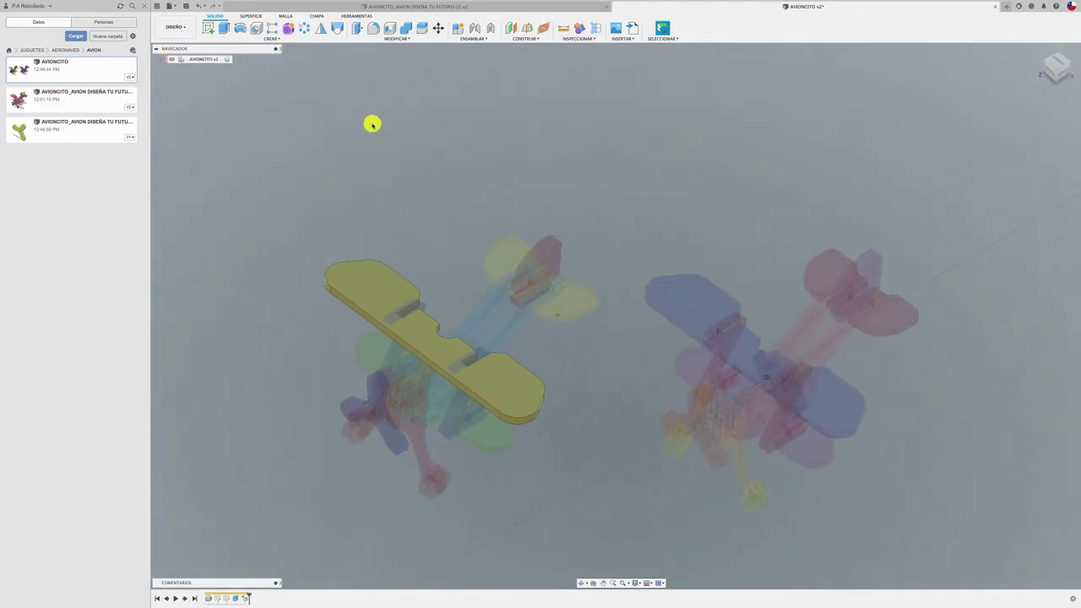
click(225, 60)
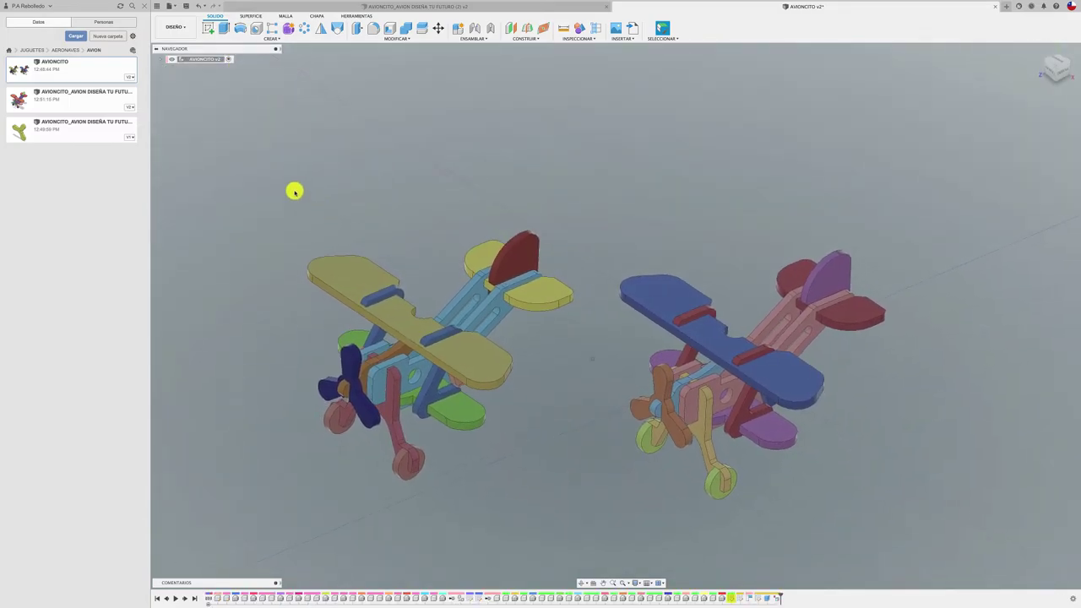
scroll(296, 190, down, 3)
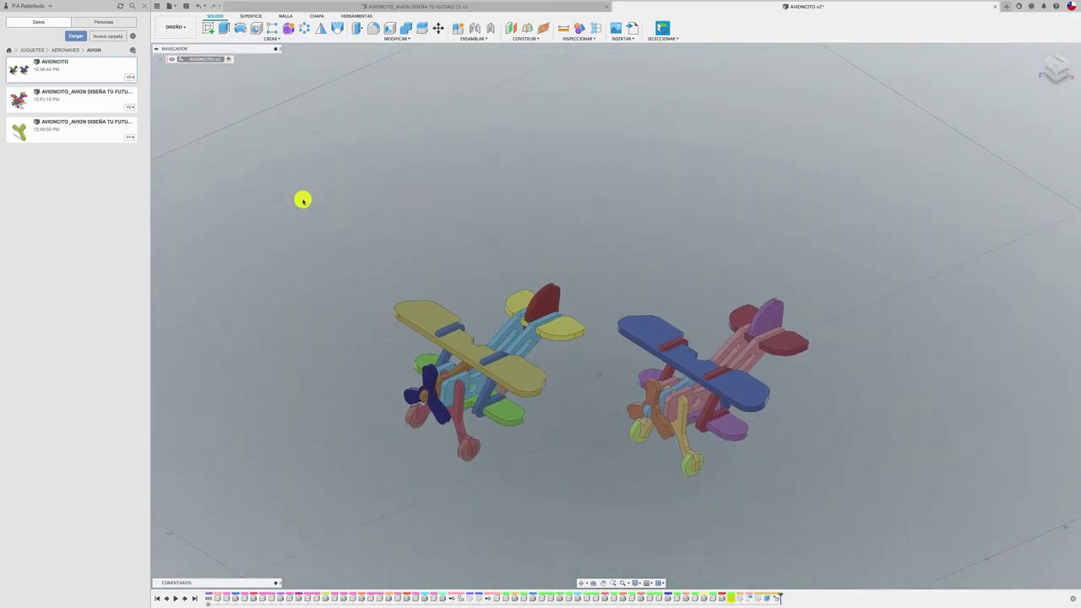
- Copy both biplanes, paste them into the assembly, and drag the copies into a second row
click(160, 60)
click(238, 96)
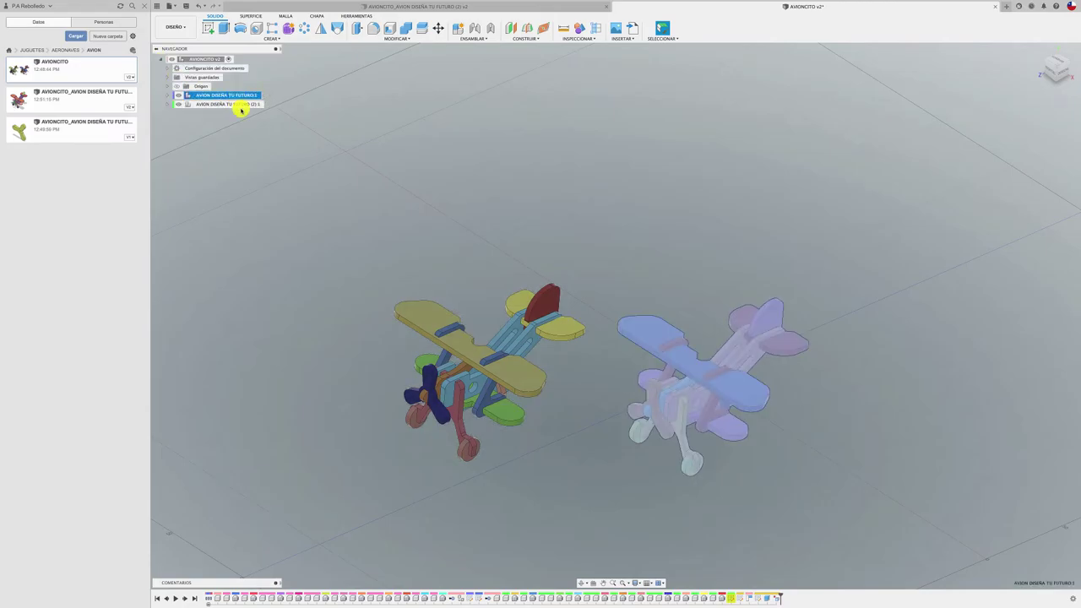
shift+click(240, 104)
right_click(241, 106)
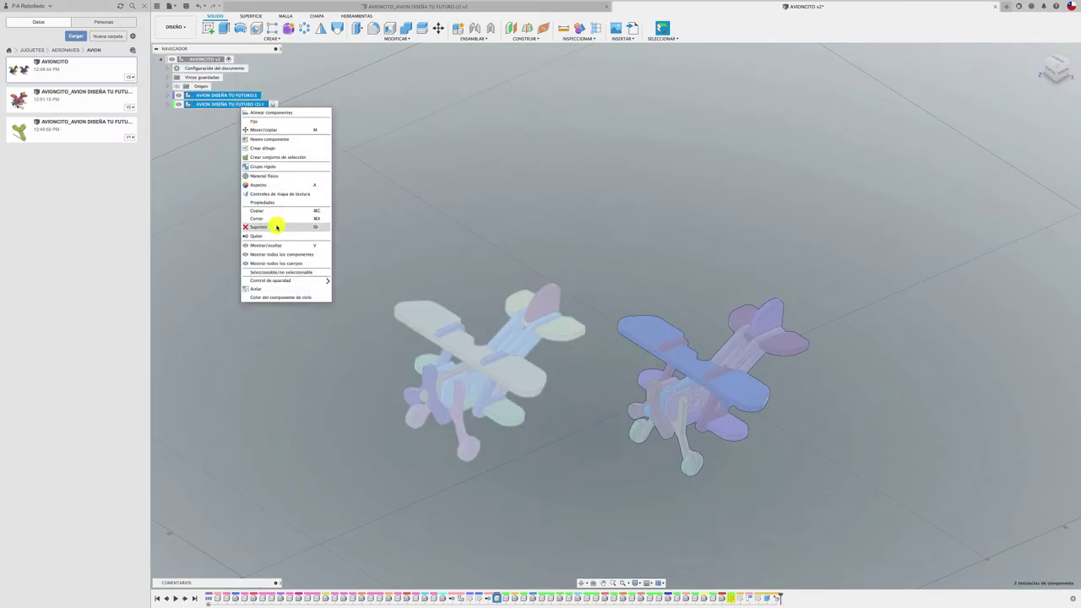
key(Escape)
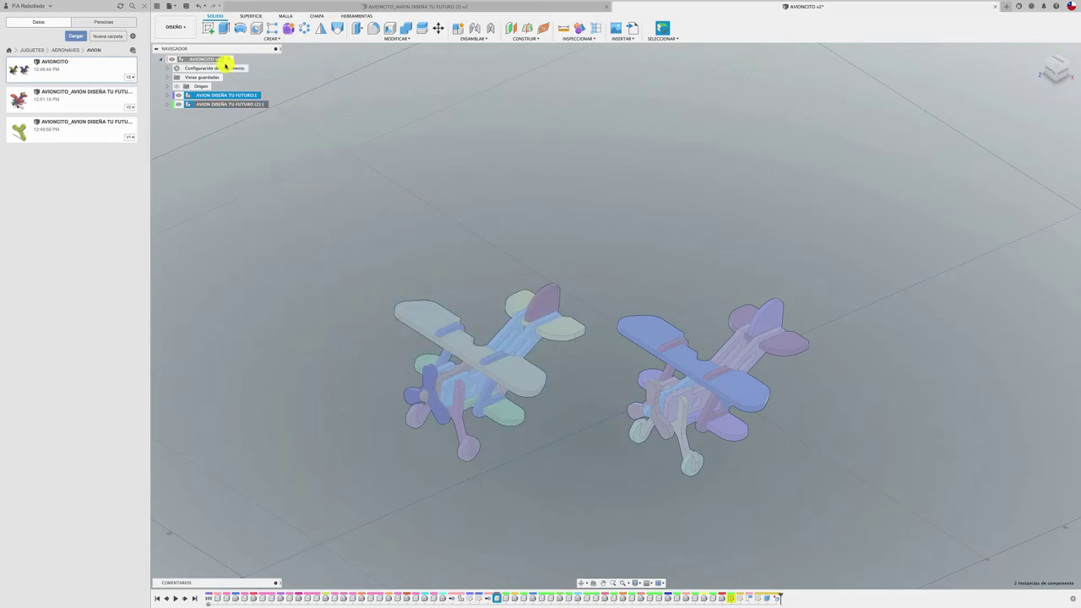
right_click(218, 61)
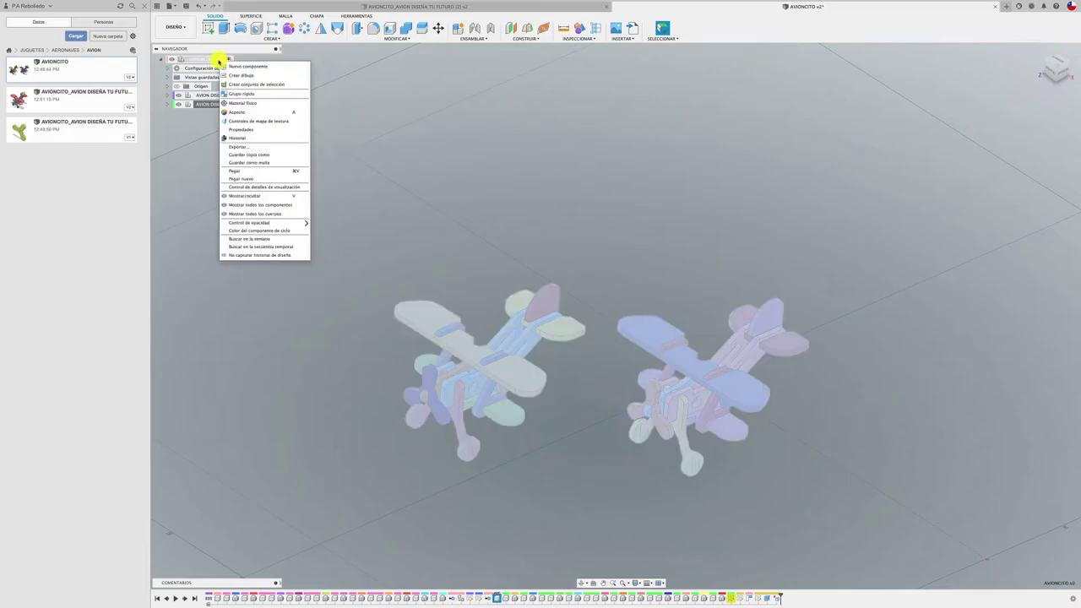
click(270, 174)
scroll(321, 191, down, 2)
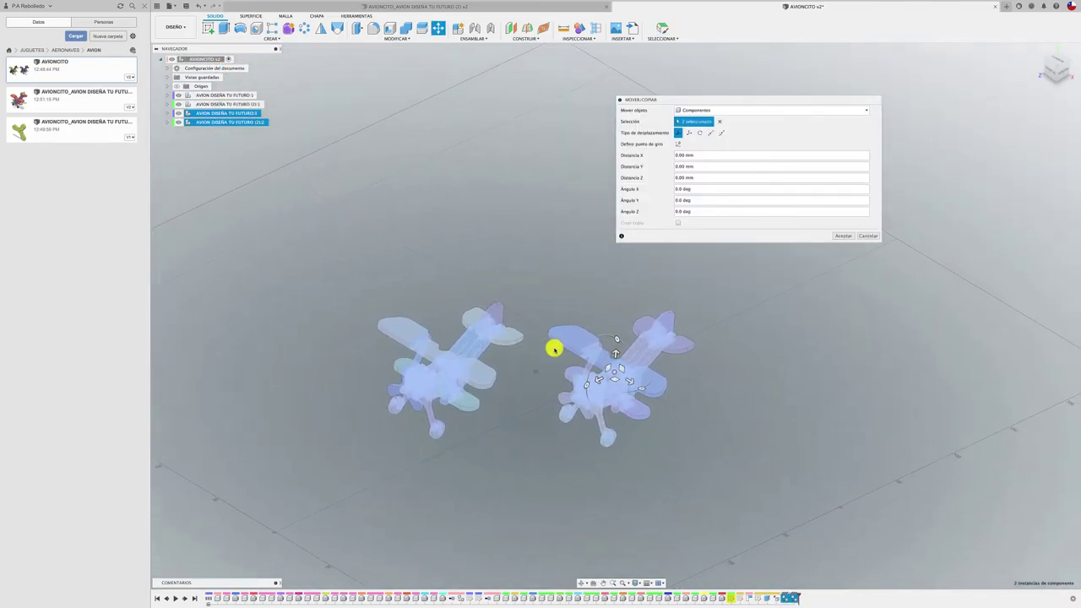
mouse_move(632, 380)
mouse_down()
mouse_move(400, 245)
mouse_move(473, 217)
mouse_up()
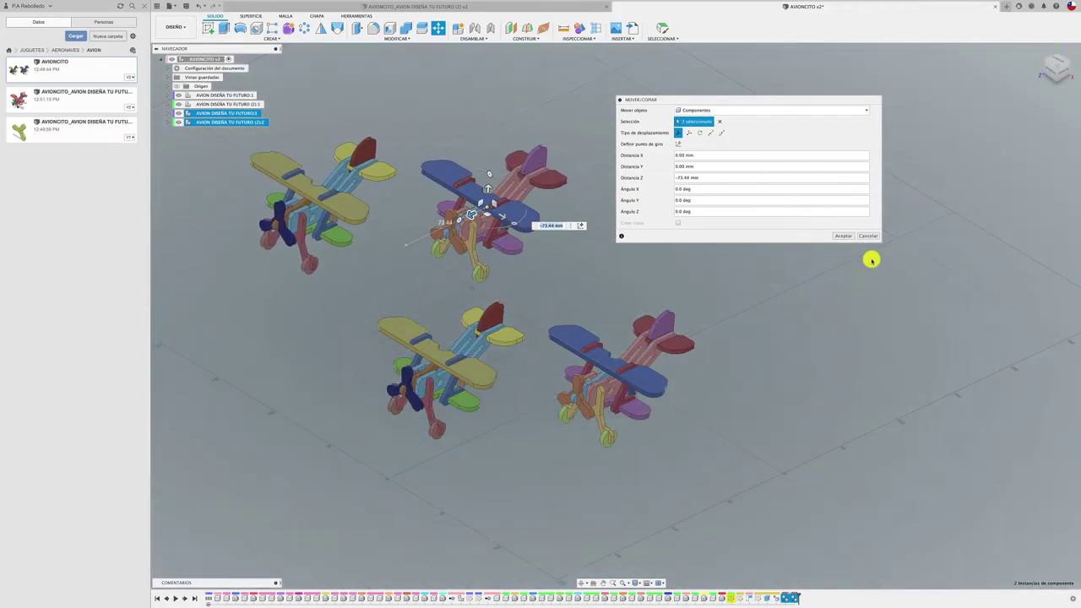
click(845, 240)
- Move the back-left yellow biplane copy to a new position on the grid
click(228, 122)
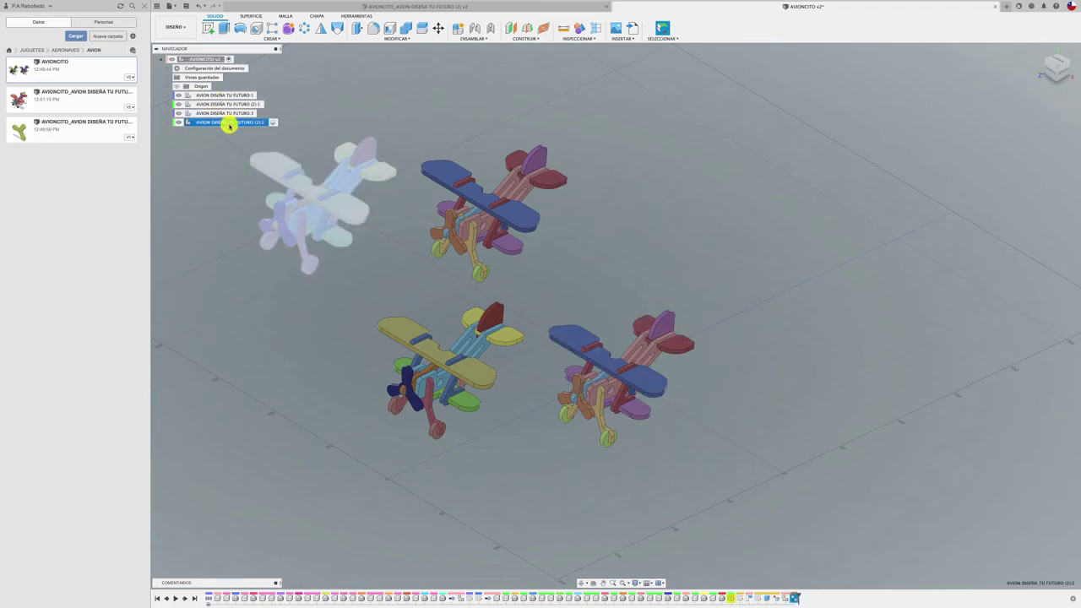
key(m)
mouse_move(296, 207)
mouse_down()
mouse_move(265, 221)
mouse_move(253, 213)
mouse_move(266, 140)
mouse_up()
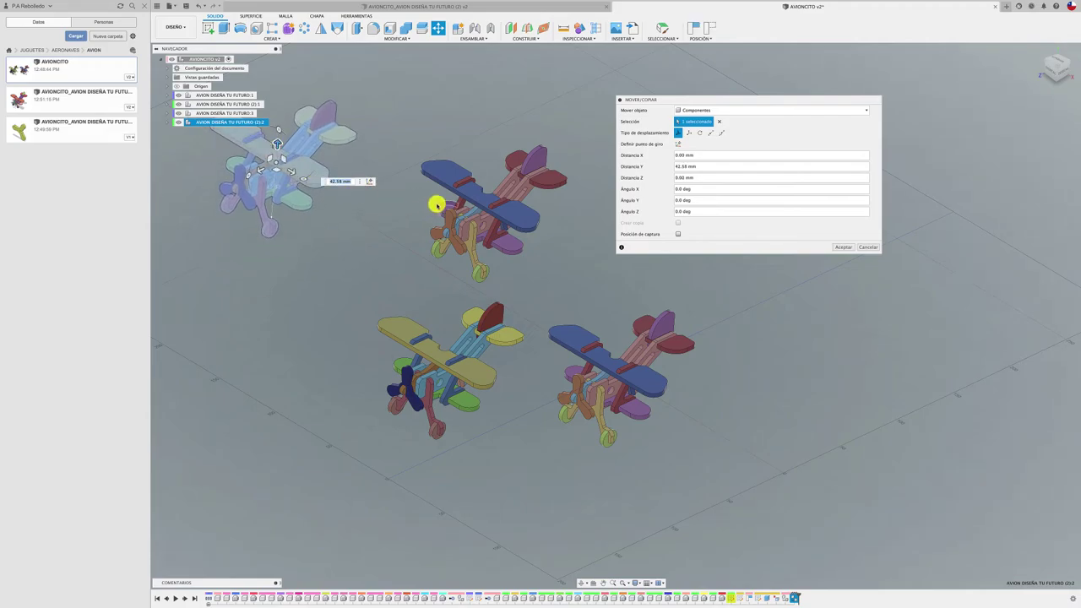
click(843, 247)
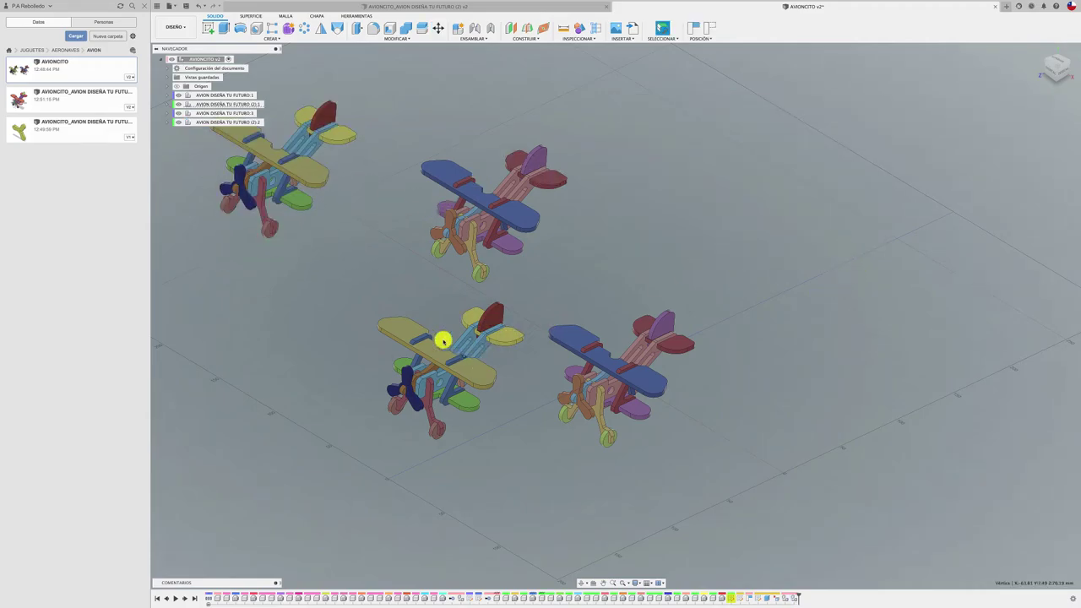
click(229, 107)
- Rotate the front yellow biplane -15 degrees about Z with Move/Copy
right_click(229, 107)
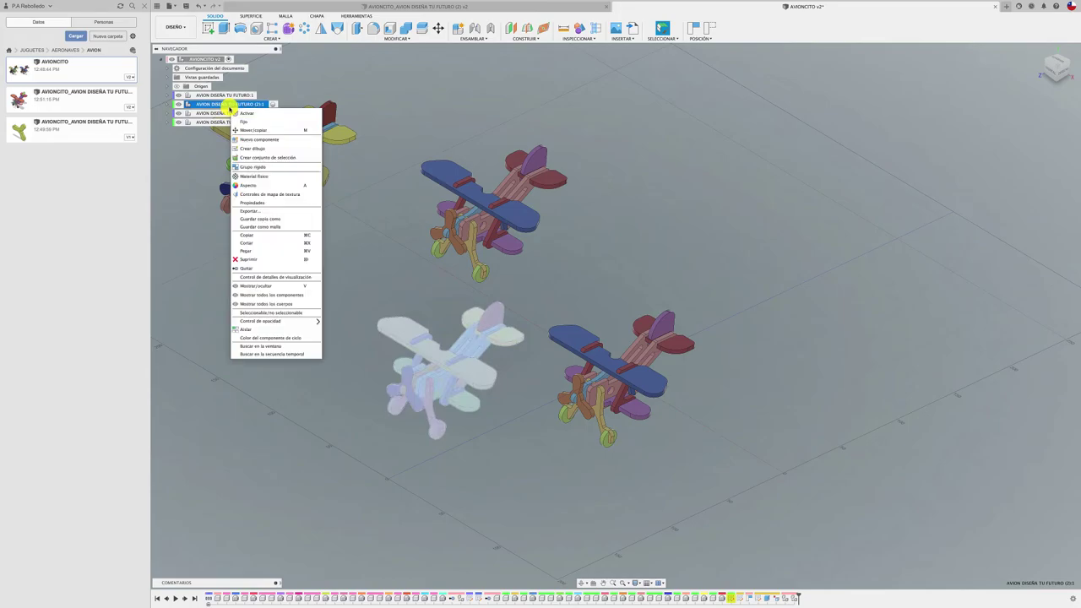
click(253, 261)
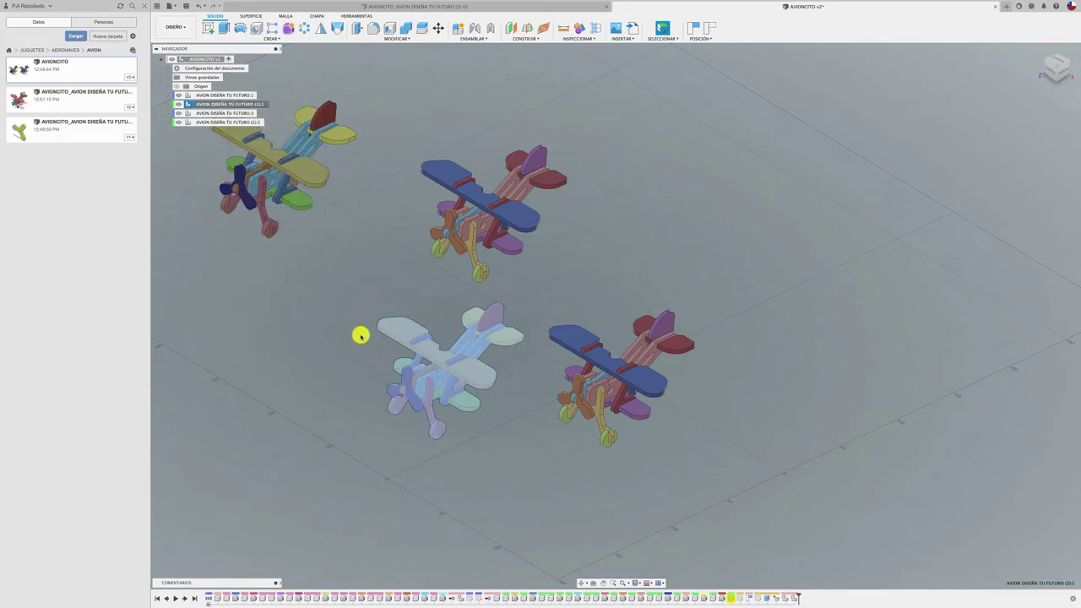
key(m)
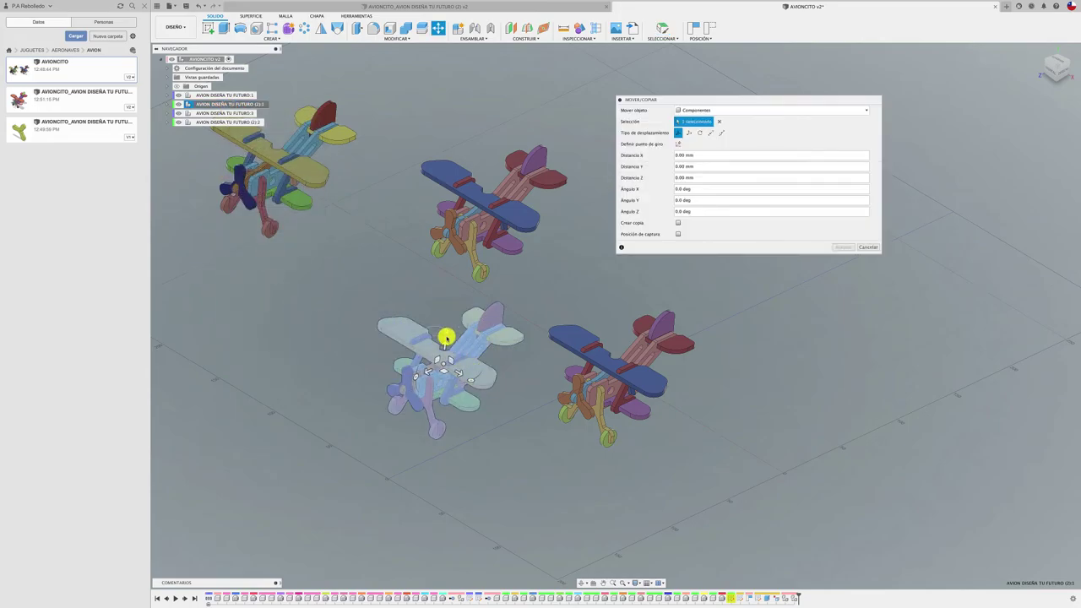
drag(445, 332, 451, 340)
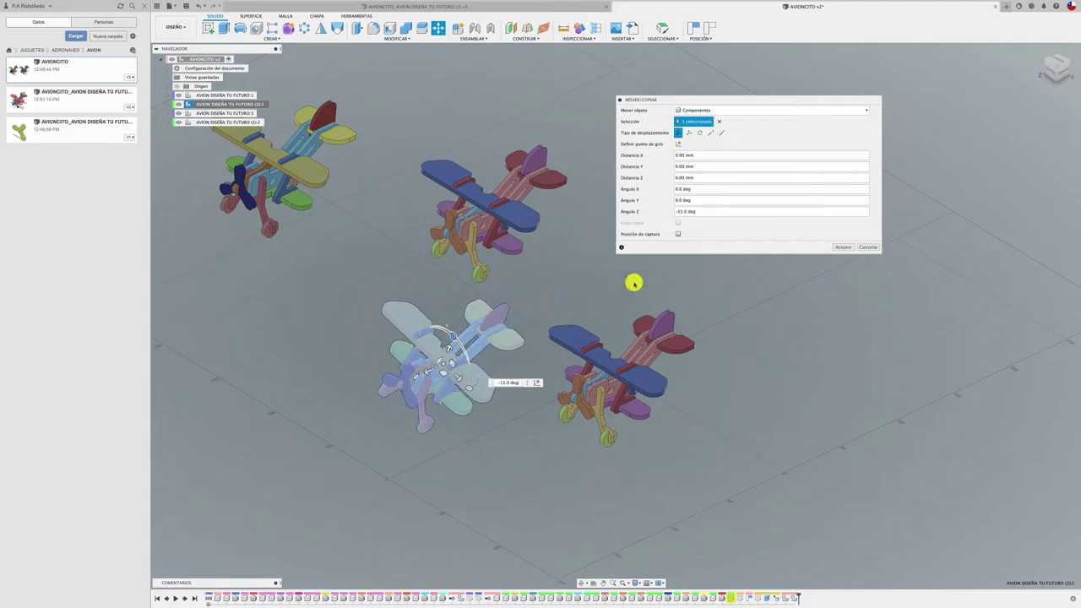
click(843, 247)
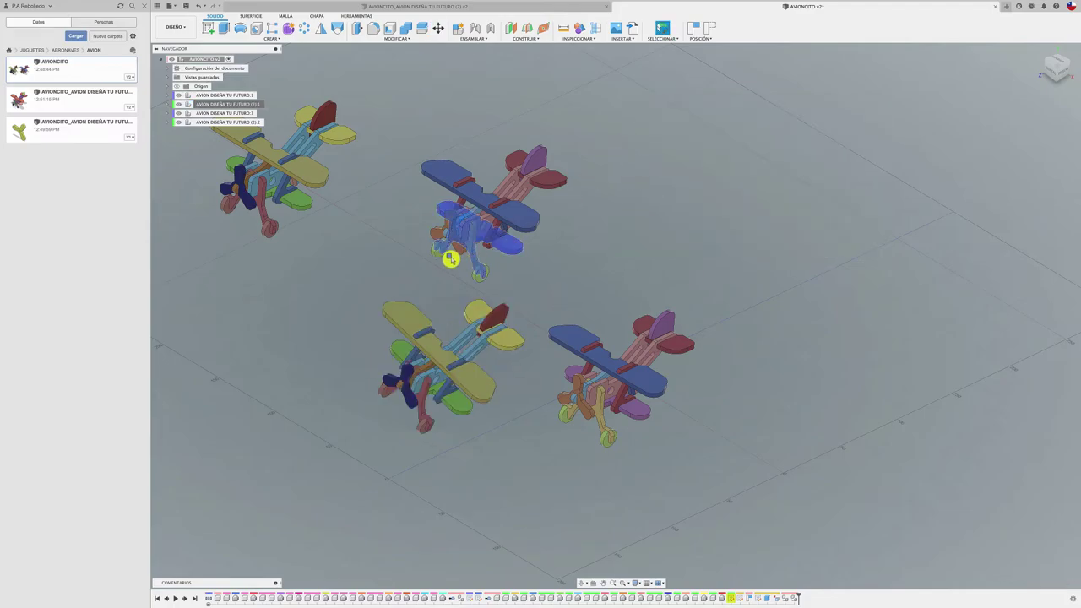
- Tilt the back blue biplane about 11.7 degrees around X
click(247, 113)
key(m)
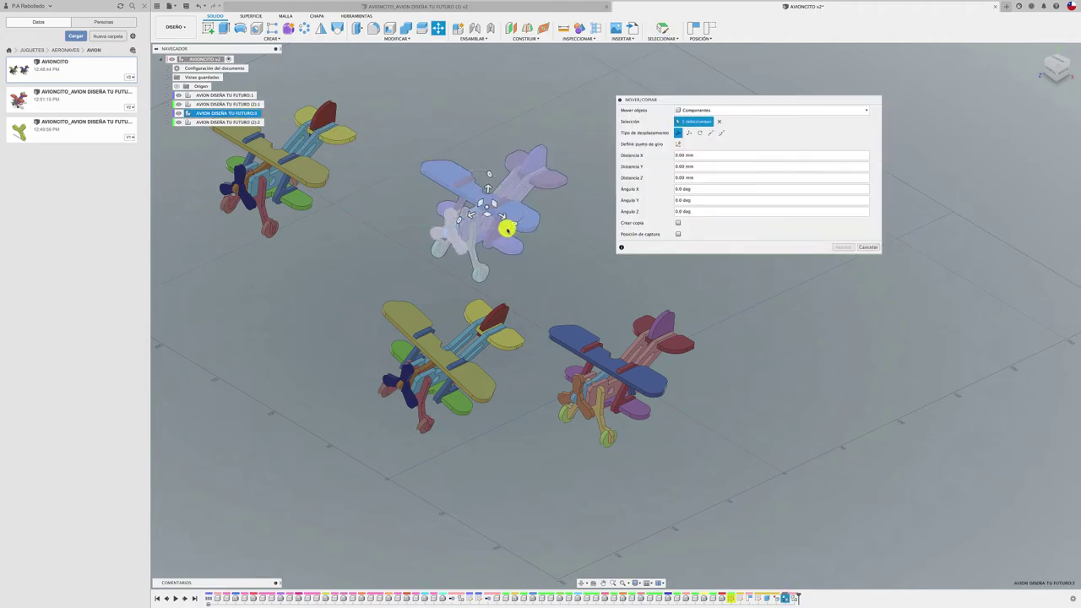
drag(456, 222, 458, 226)
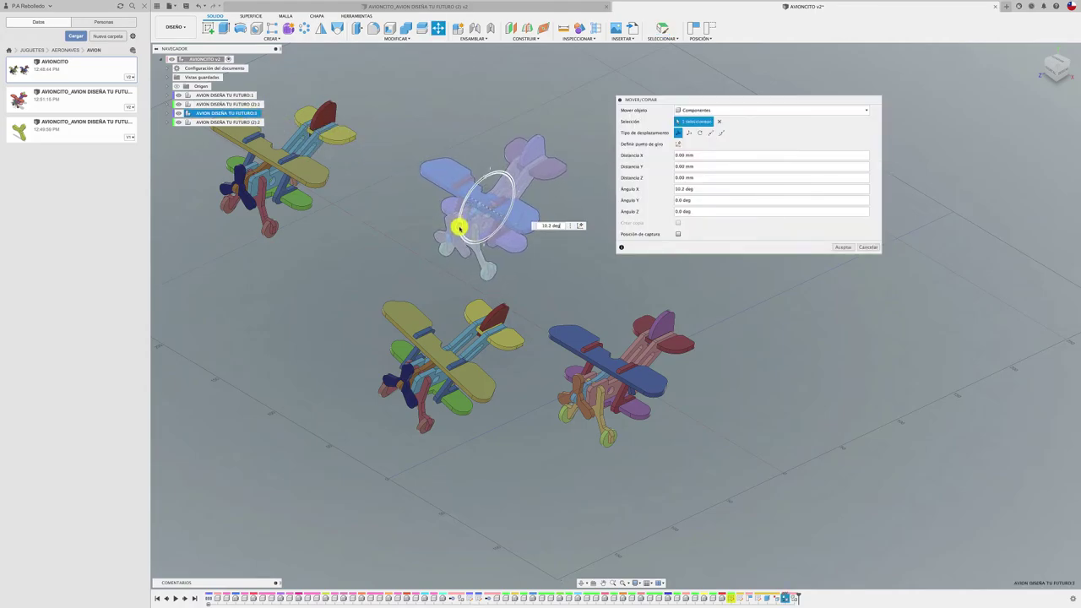
click(844, 248)
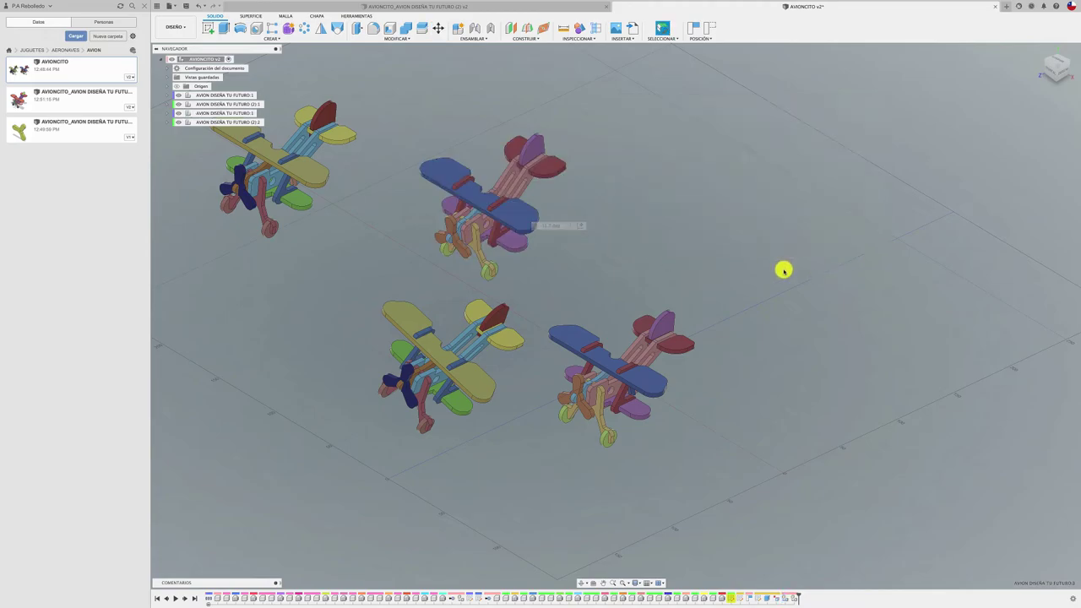
scroll(708, 262, left, 2)
scroll(706, 265, left, 5)
shift+scroll(707, 264, left, 3)
shift+scroll(707, 264, left, 3)
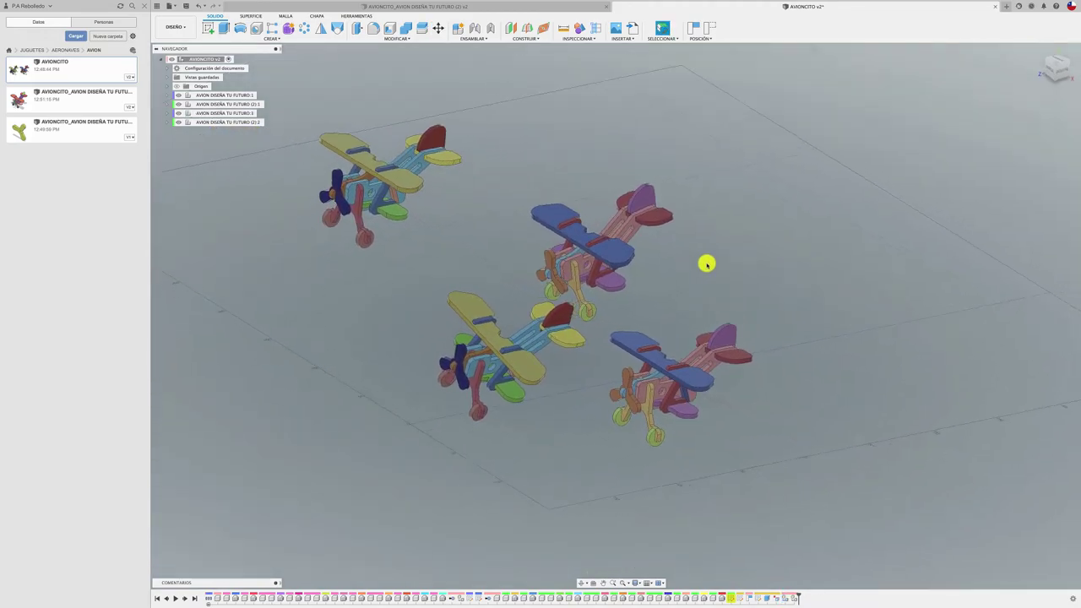
shift+scroll(707, 264, up, 5)
shift+scroll(707, 264, down, 5)
shift+scroll(707, 265, left, 3)
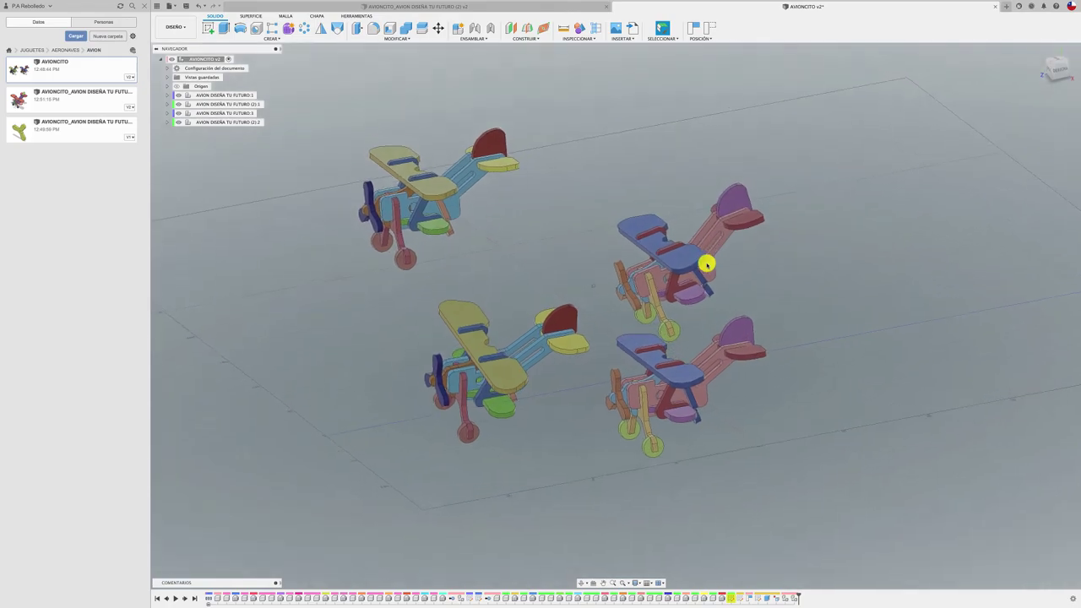
shift+scroll(707, 265, left, 3)
shift+scroll(707, 264, left, 2)
shift+scroll(707, 264, left, 2)
shift+scroll(707, 264, left, 1)
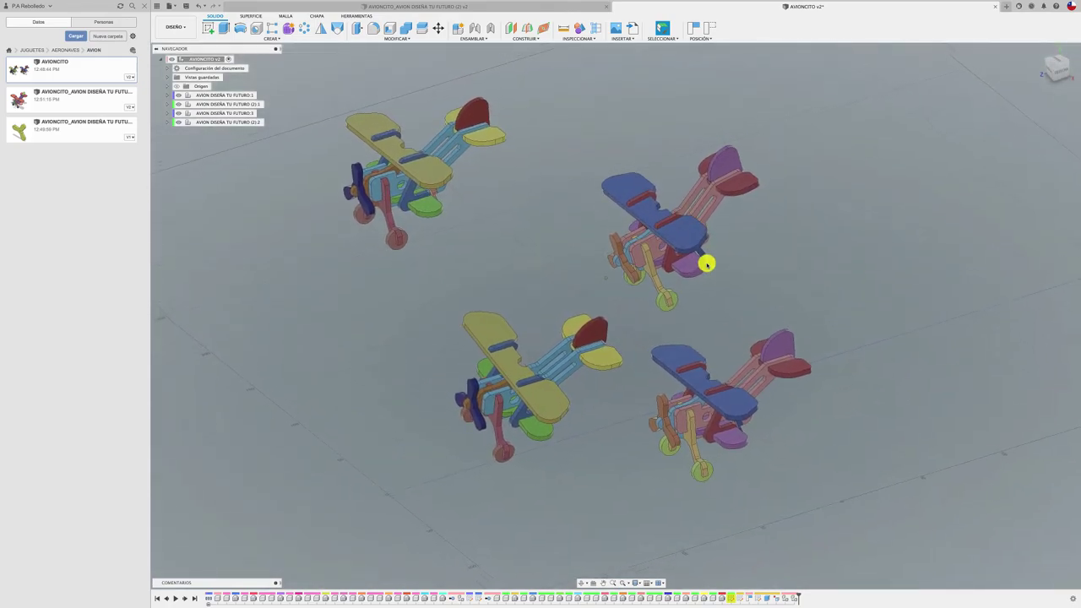
shift+scroll(707, 264, left, 2)
shift+scroll(707, 264, left, 2)
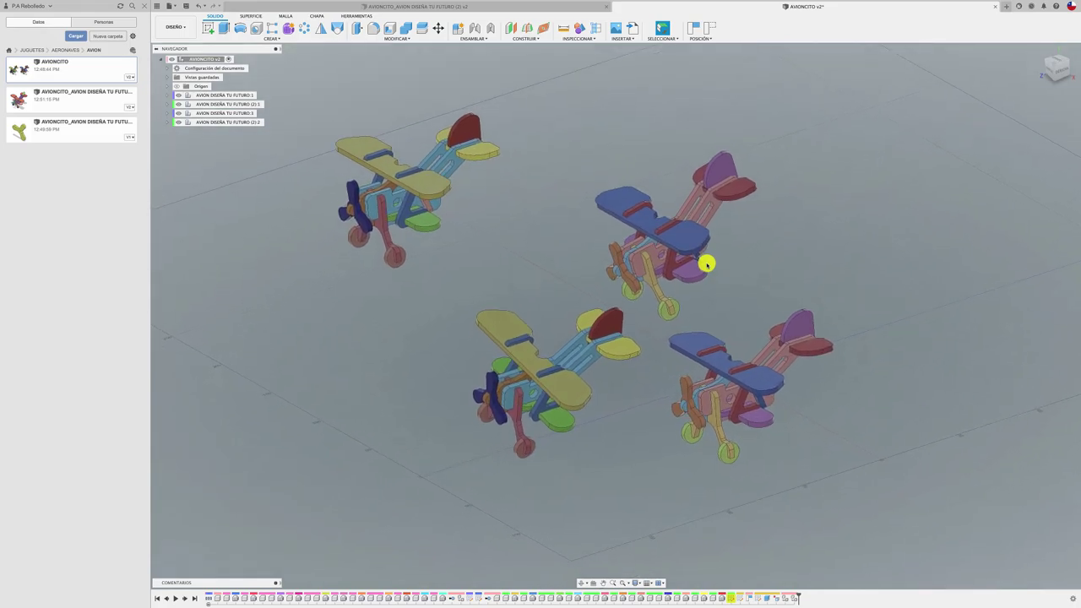
scroll(706, 265, up, 2)
scroll(706, 264, down, 3)
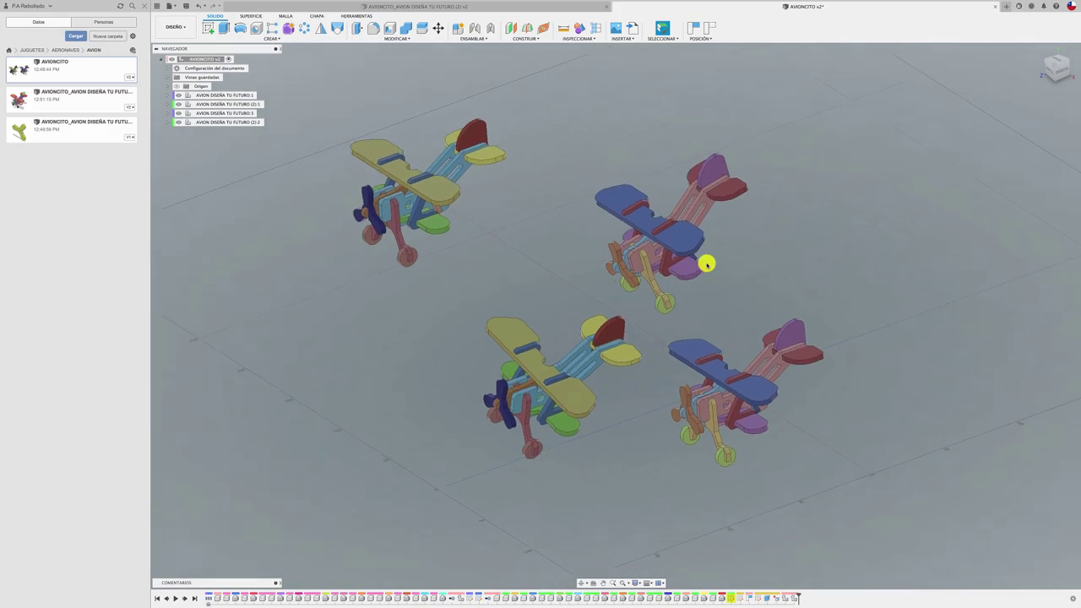
scroll(706, 264, up, 1)
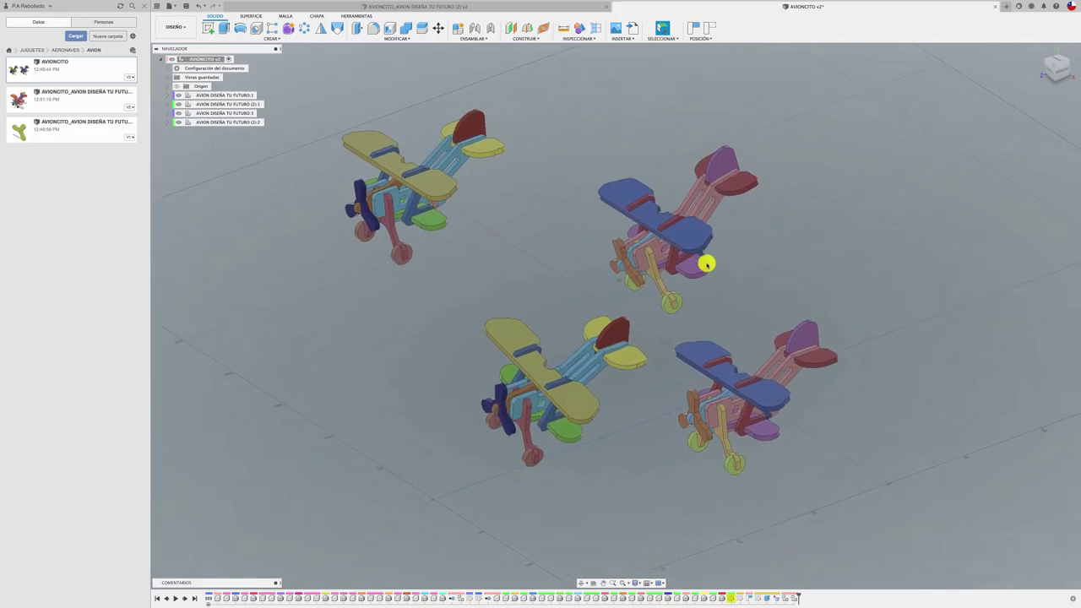